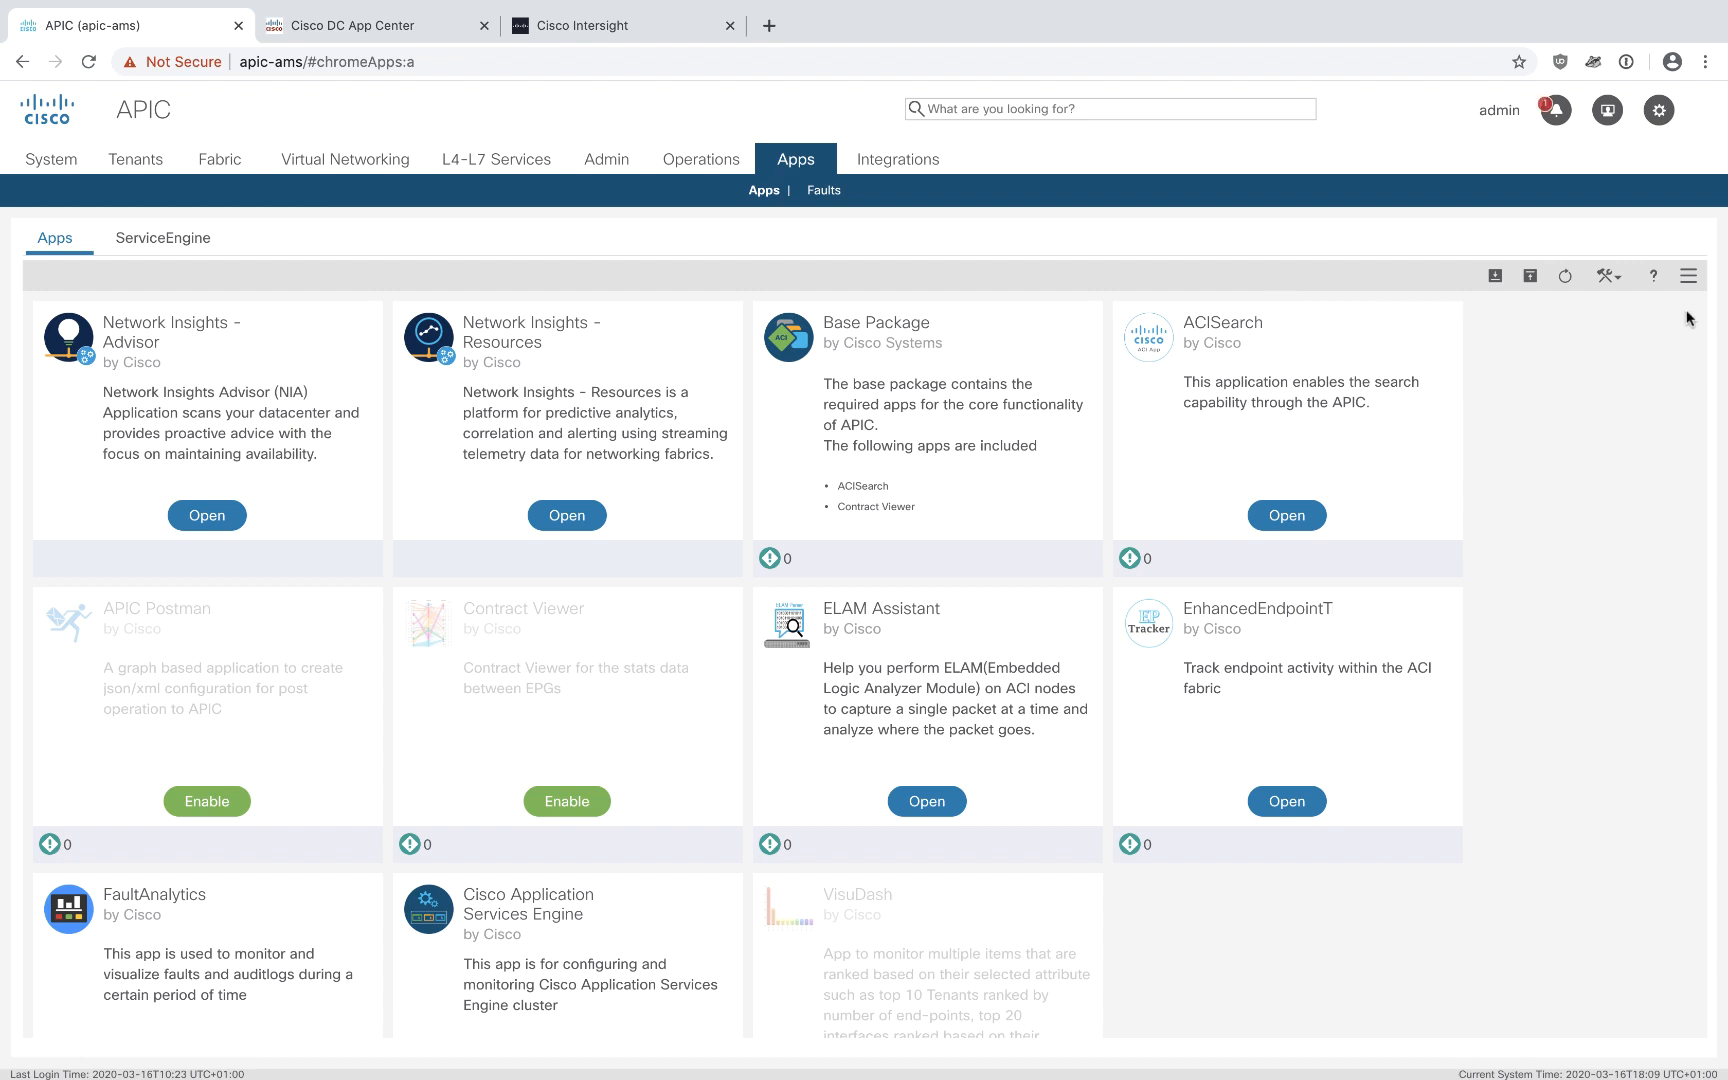
# Step: Review the versions and states of the installed apps in a list layout and return to the tile layout
pyautogui.click(1688, 279)
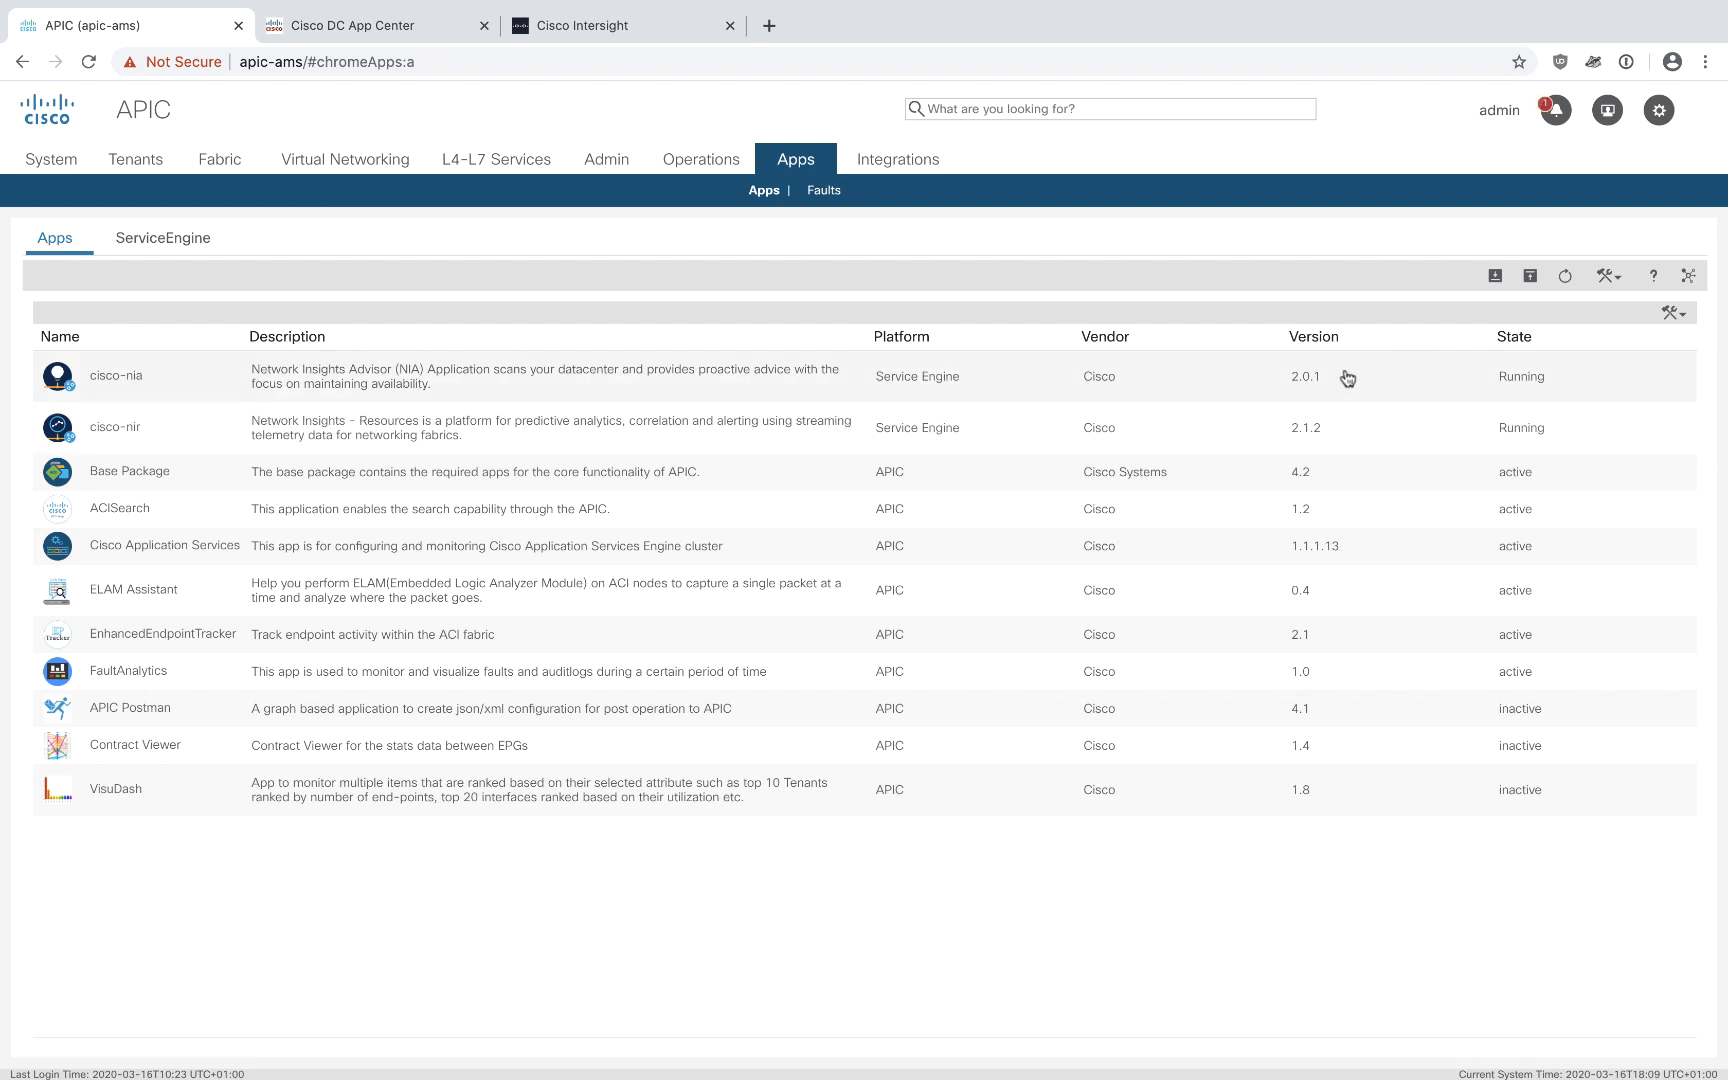
pyautogui.click(1689, 278)
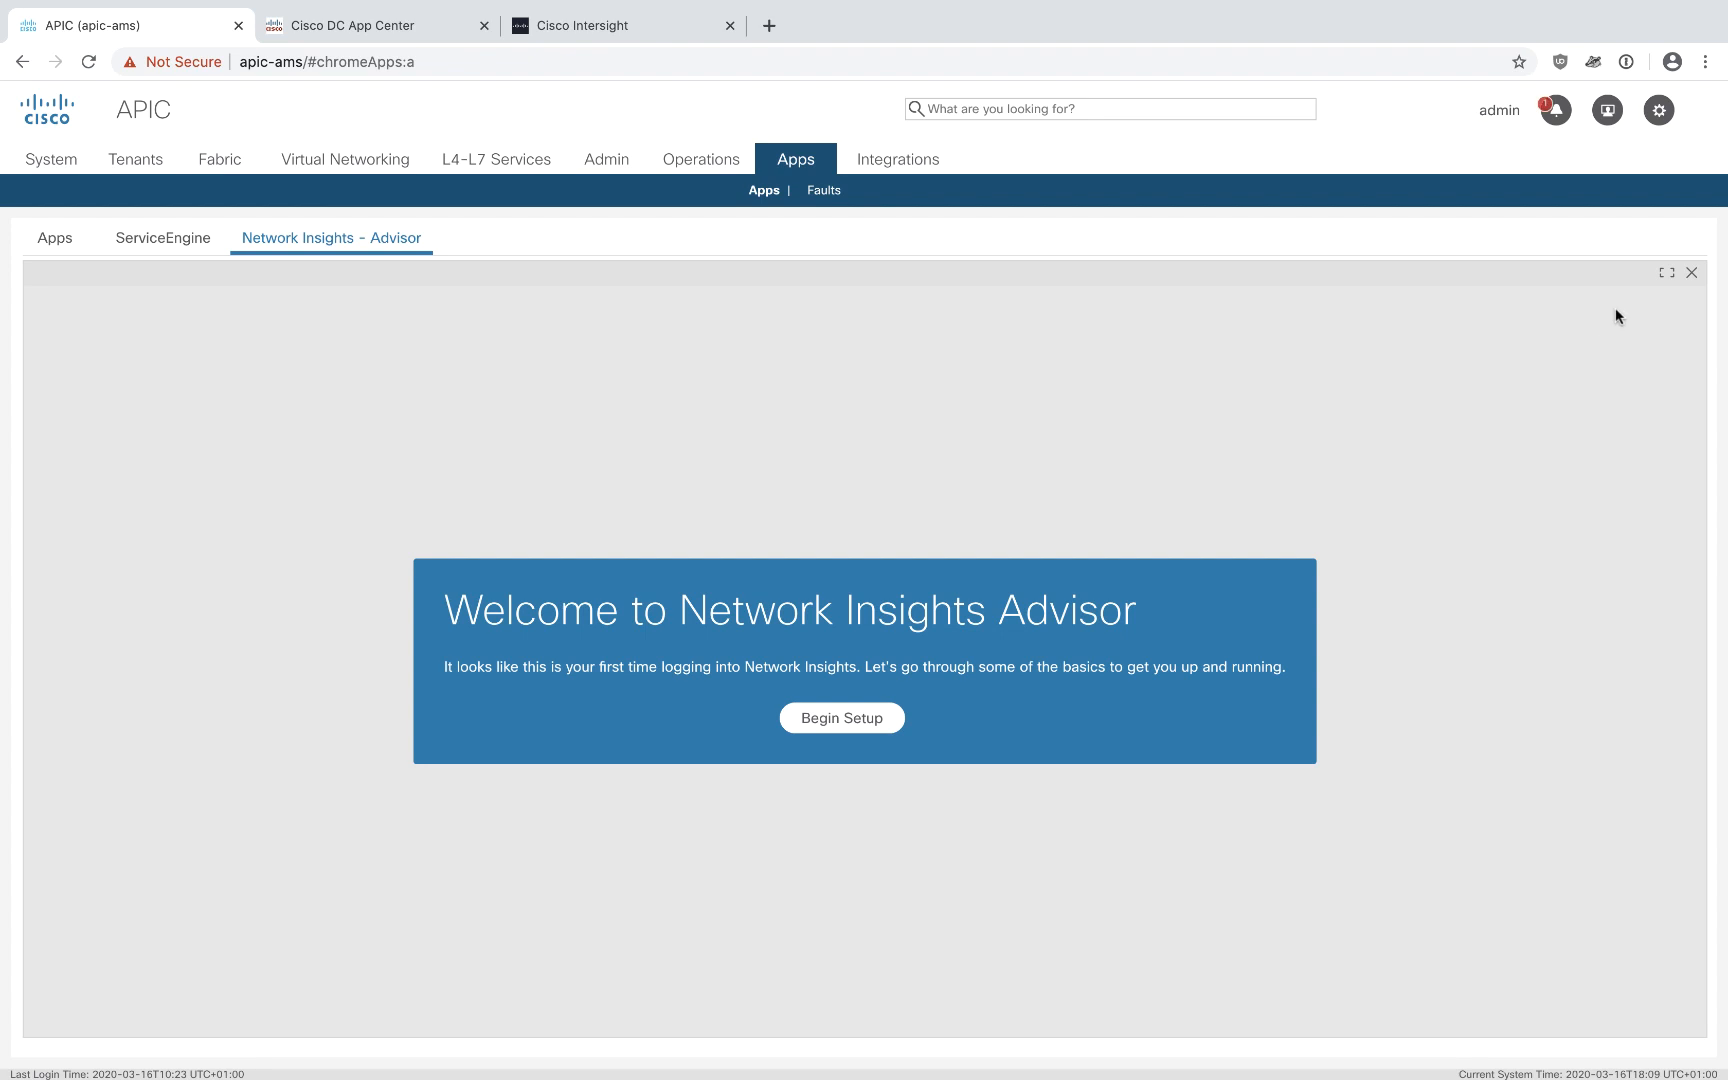
# Step: Complete the first-time setup of Network Insights Advisor with the option to help Cisco improve its products enabled
pyautogui.click(1665, 273)
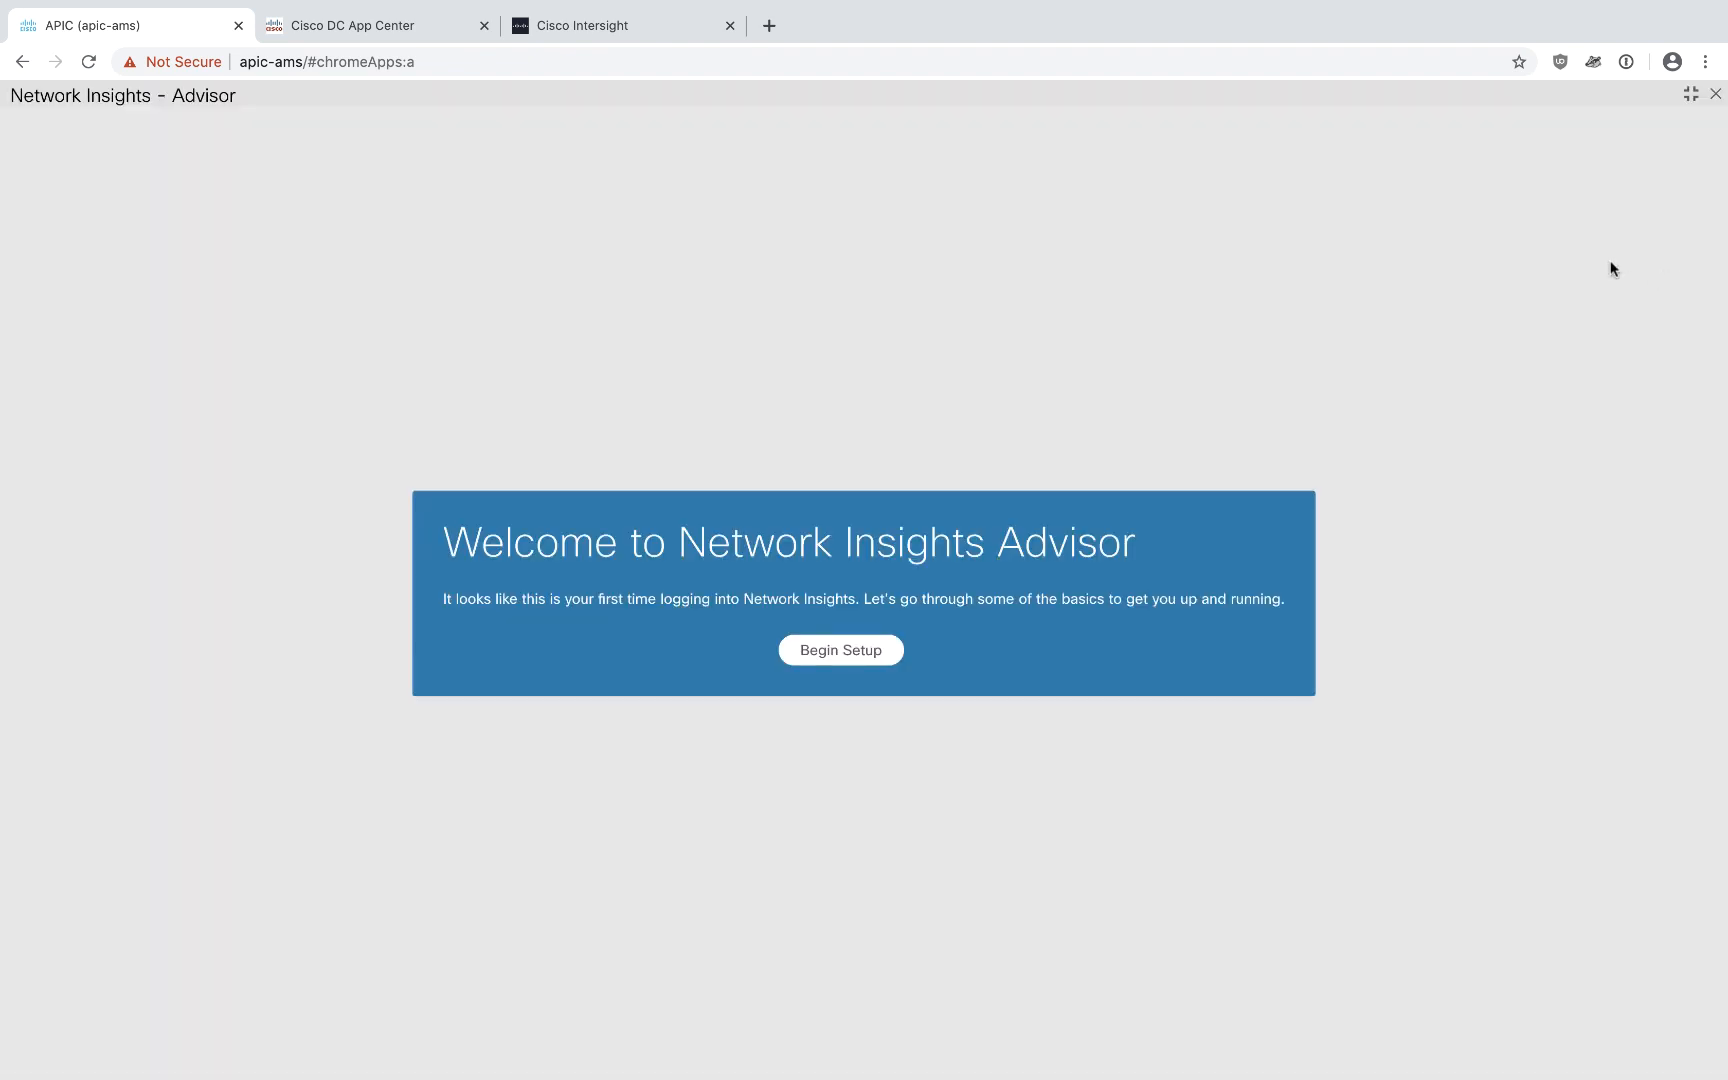
pyautogui.click(1690, 94)
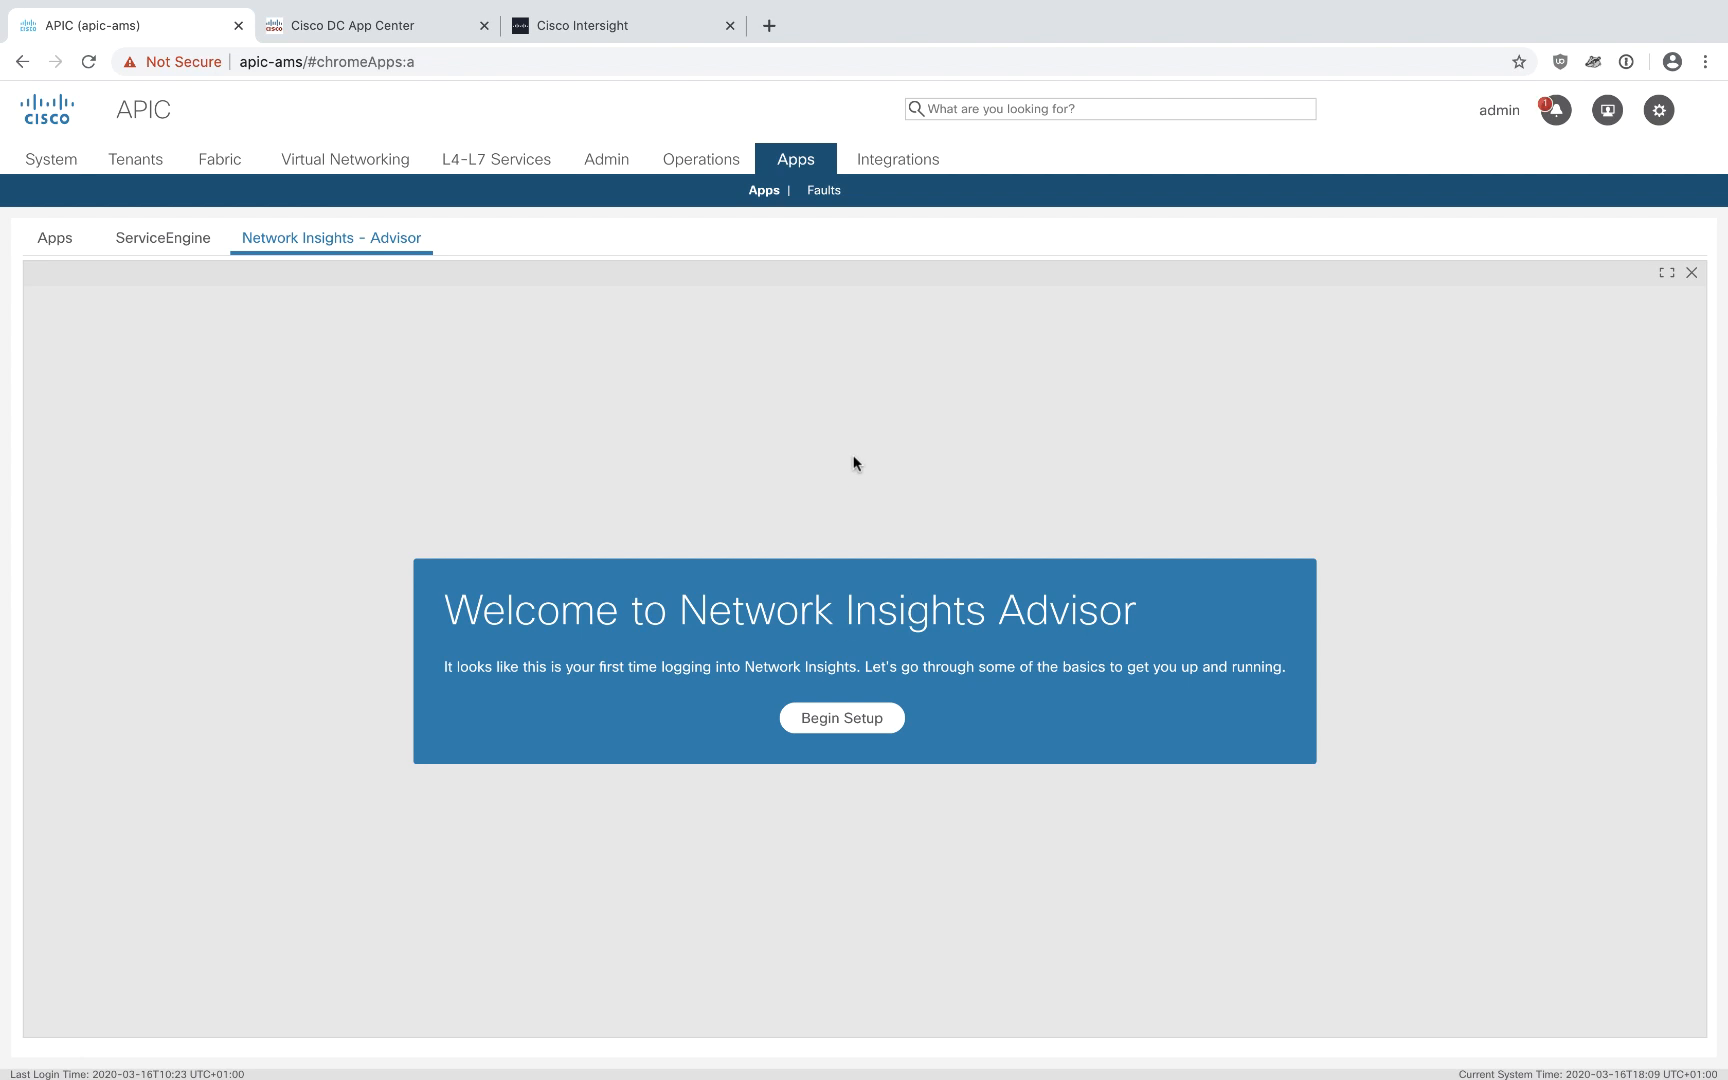
pyautogui.click(821, 718)
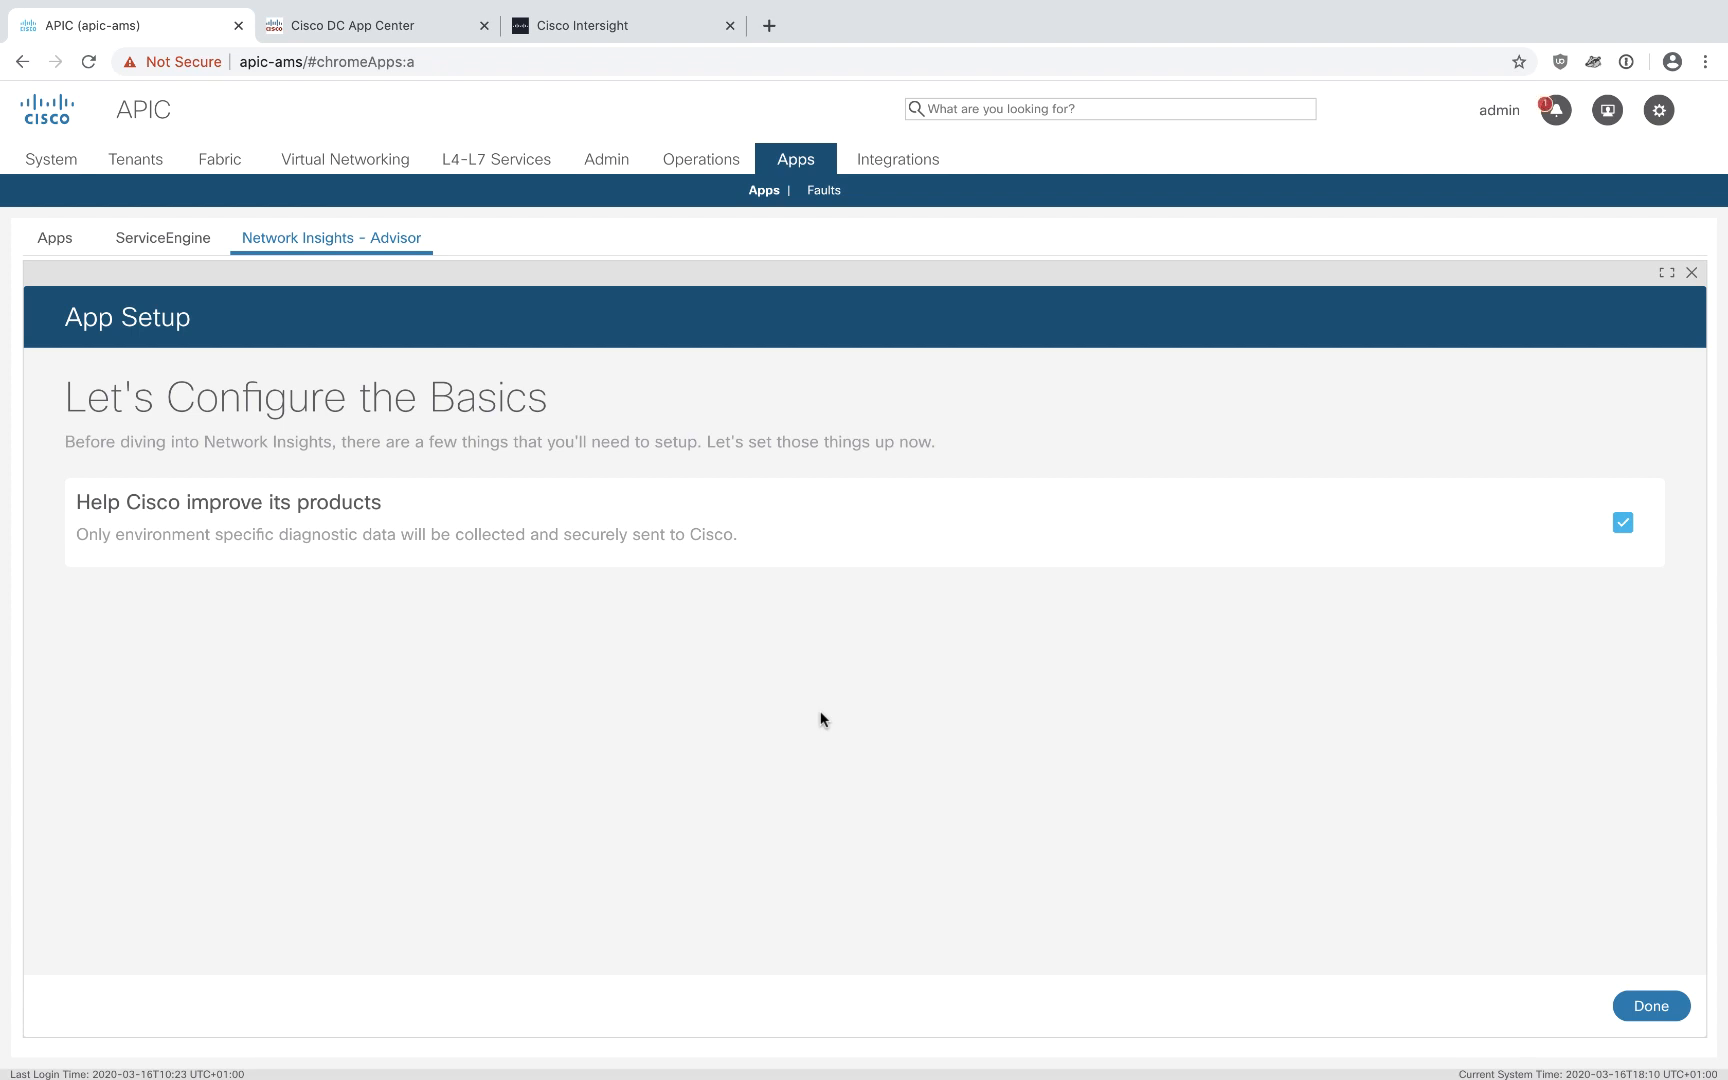
pyautogui.click(1652, 1008)
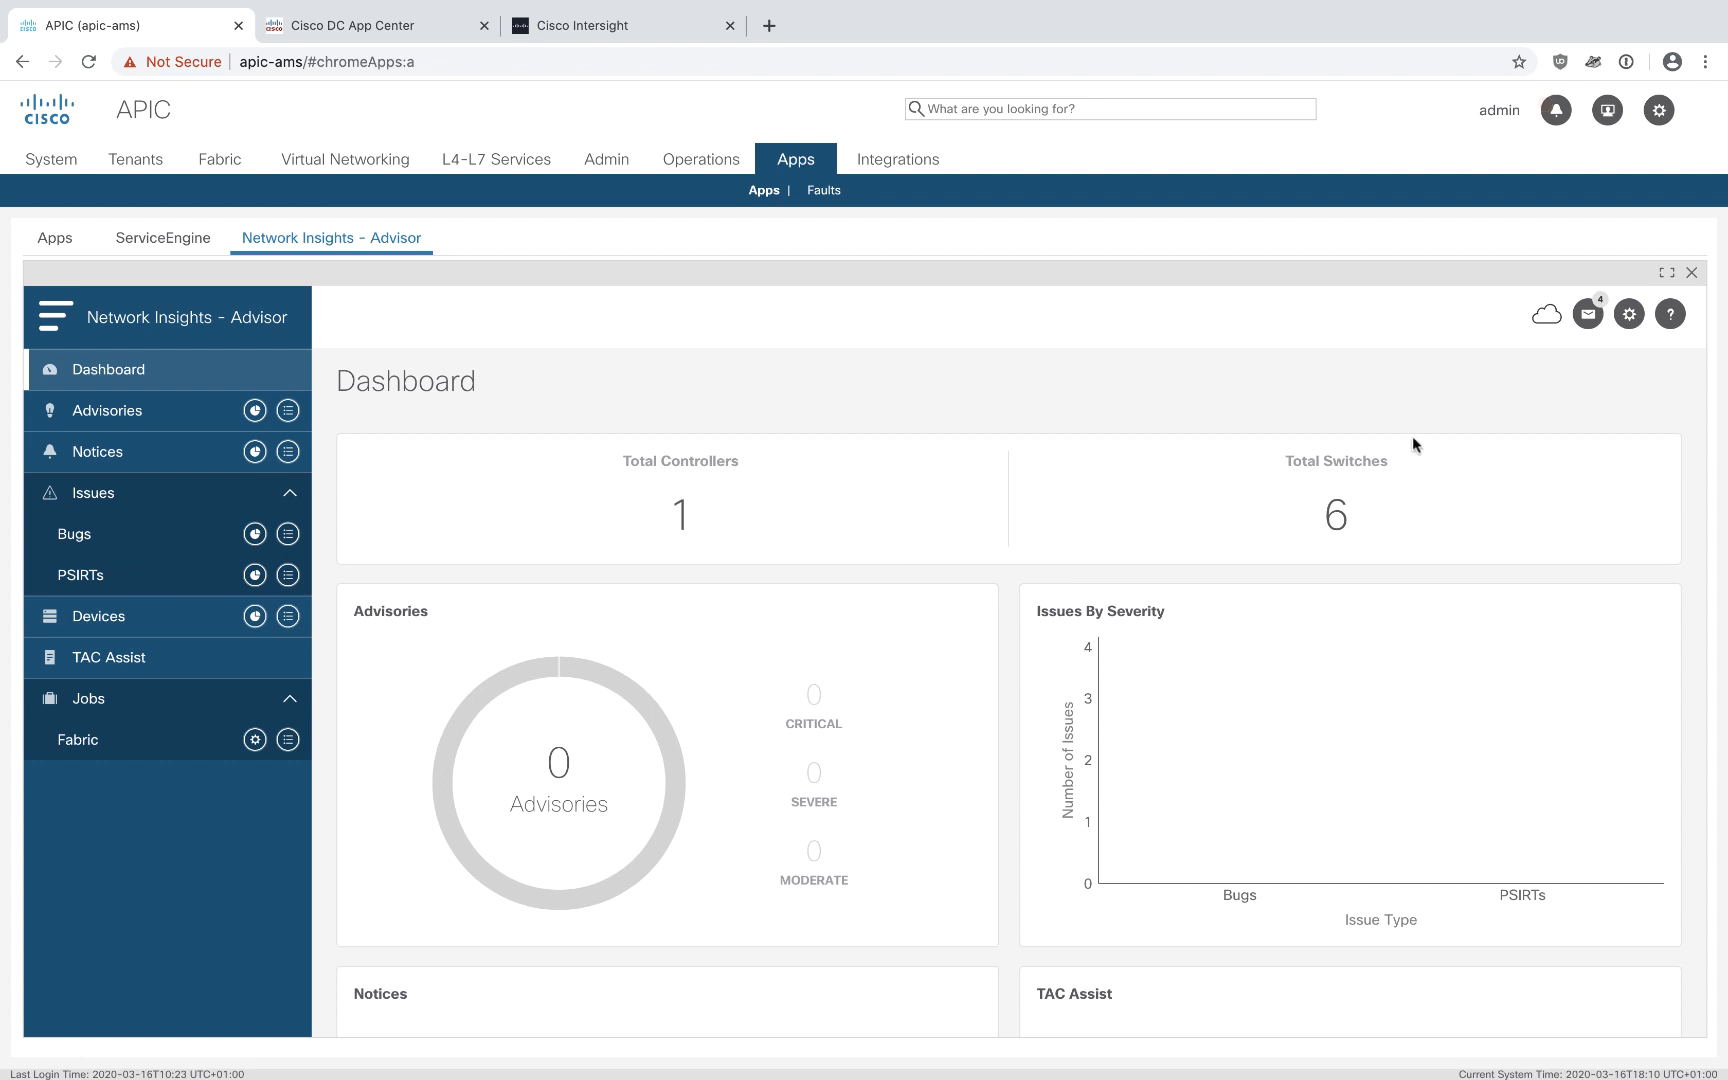
pyautogui.moveTo(1546, 320)
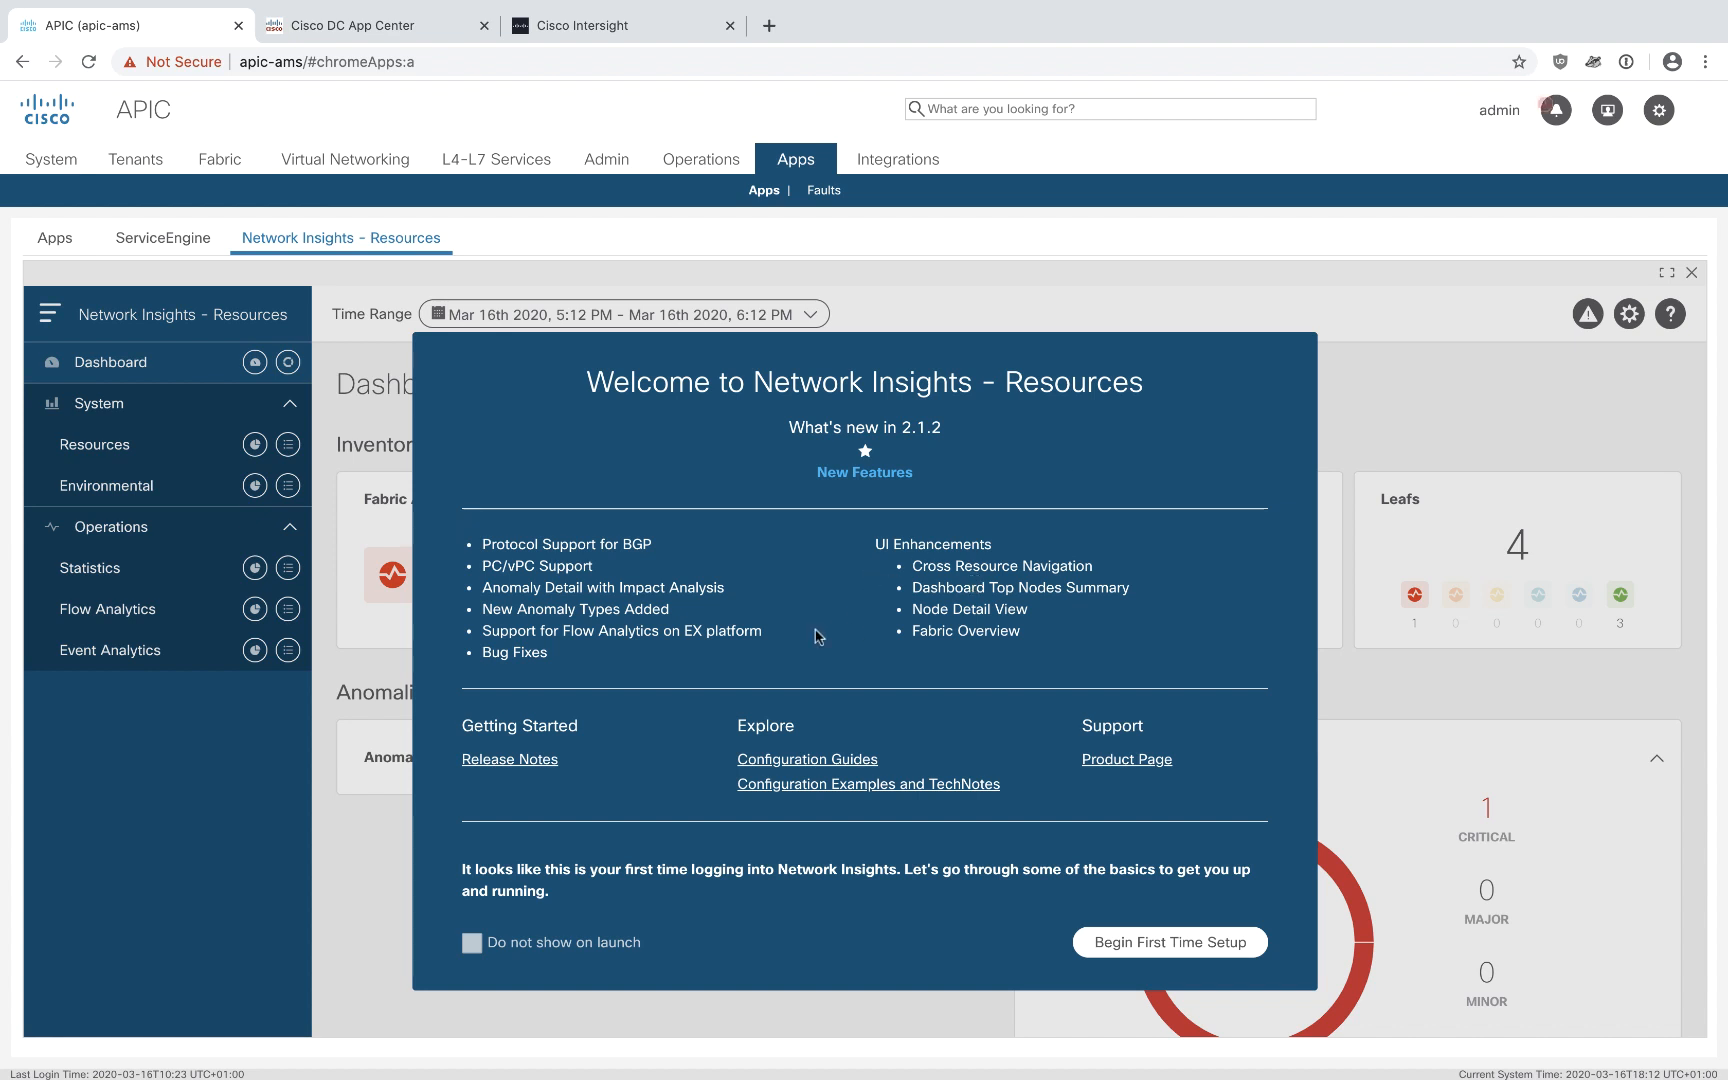
# Step: Complete the first-time setup of Network Insights Resources with Early Access Mode and Flow Analytics enabled
pyautogui.click(1135, 946)
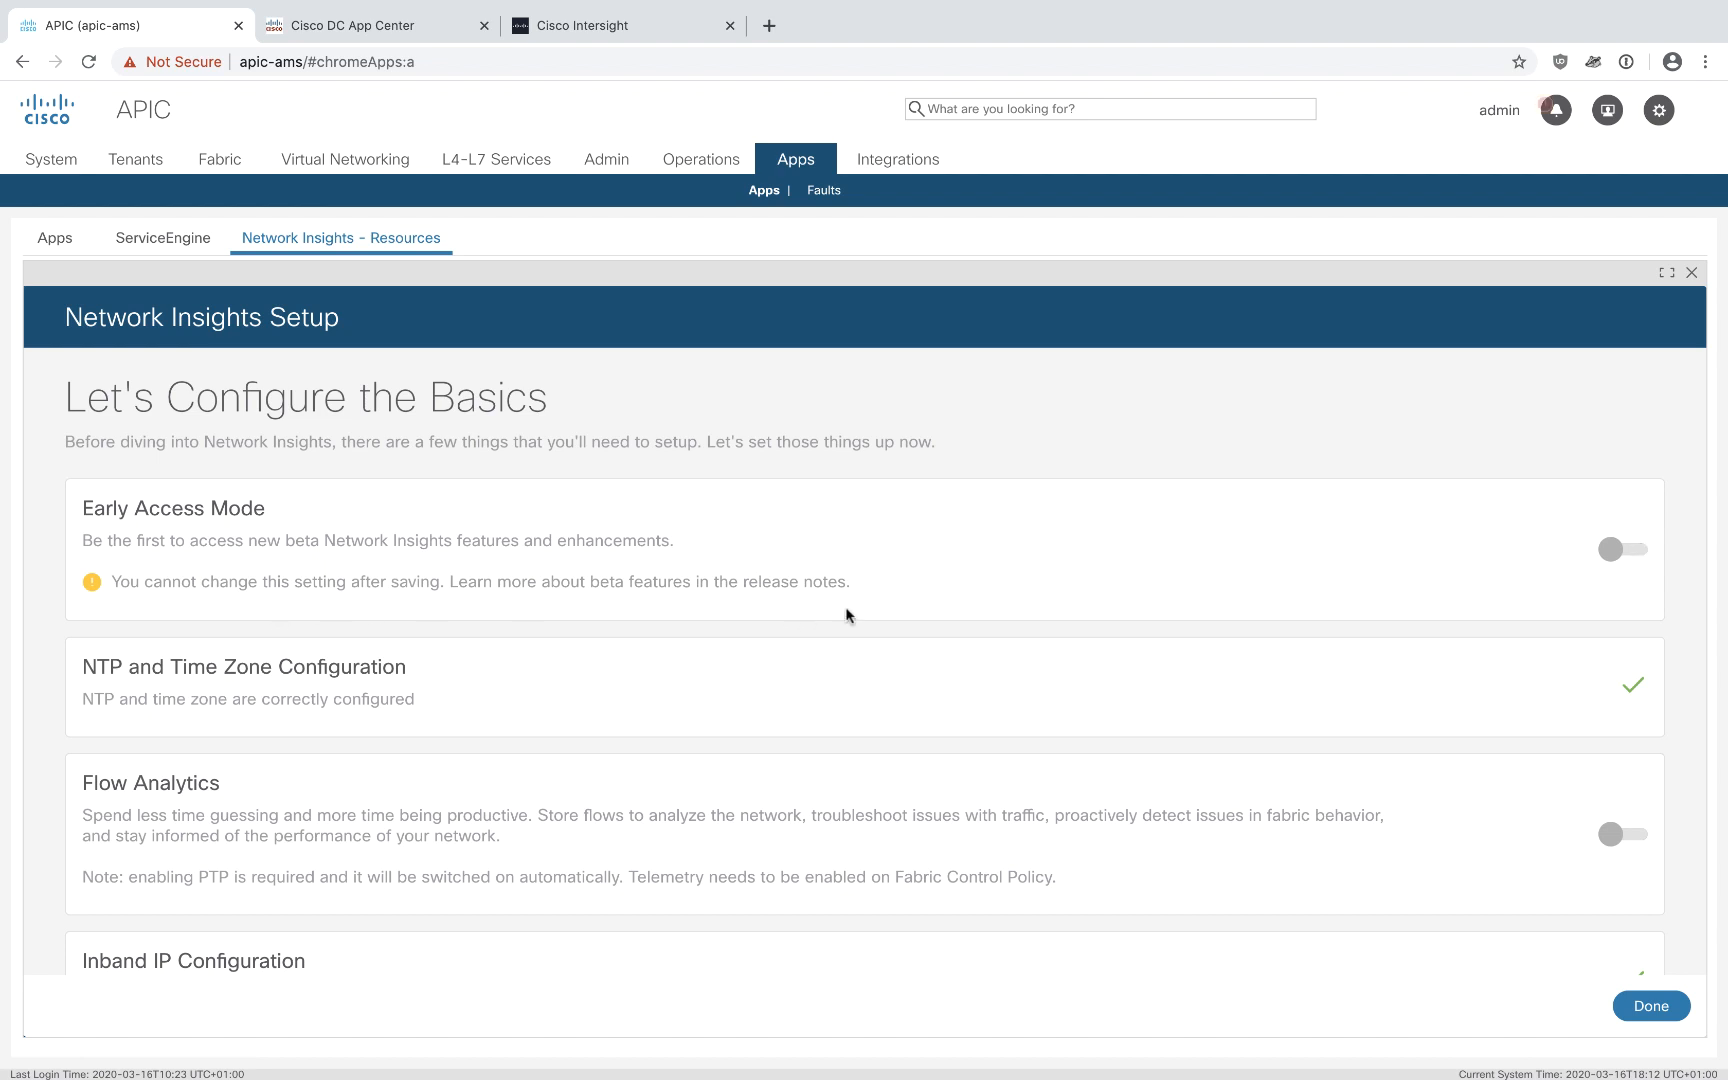
pyautogui.click(1633, 550)
pyautogui.click(1632, 832)
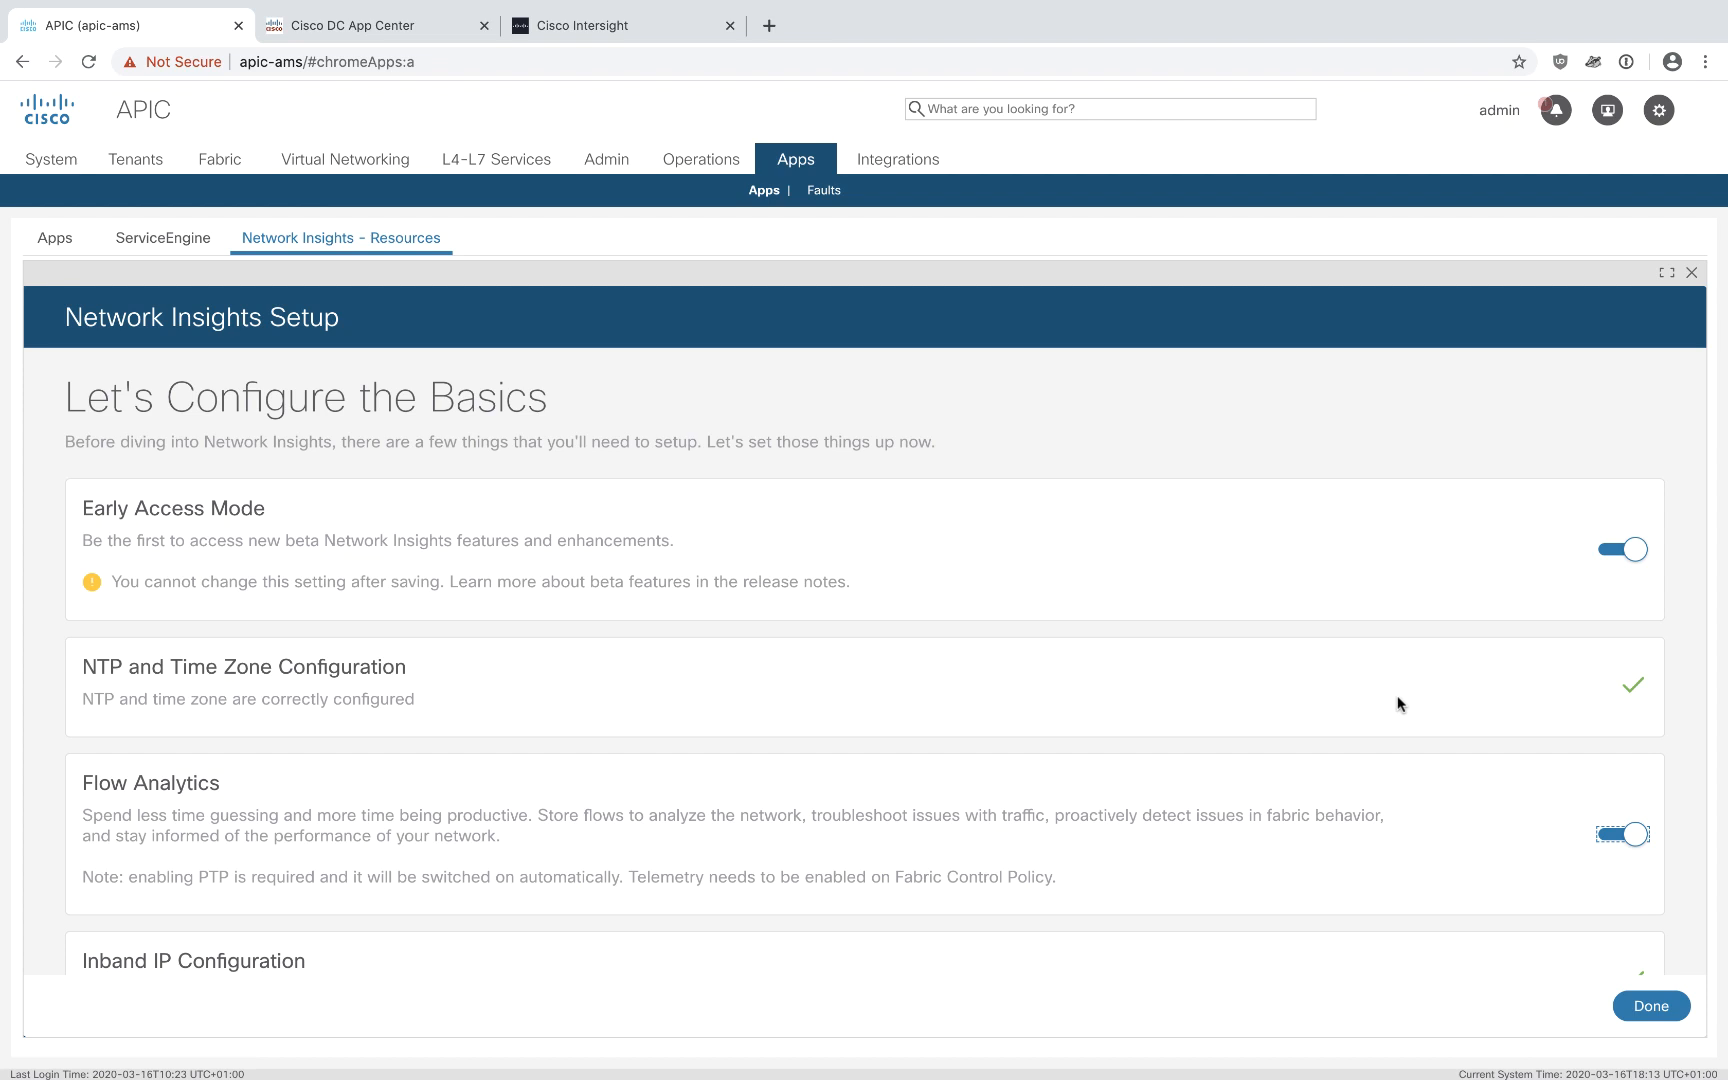
pyautogui.scroll(-2, 1427, 756)
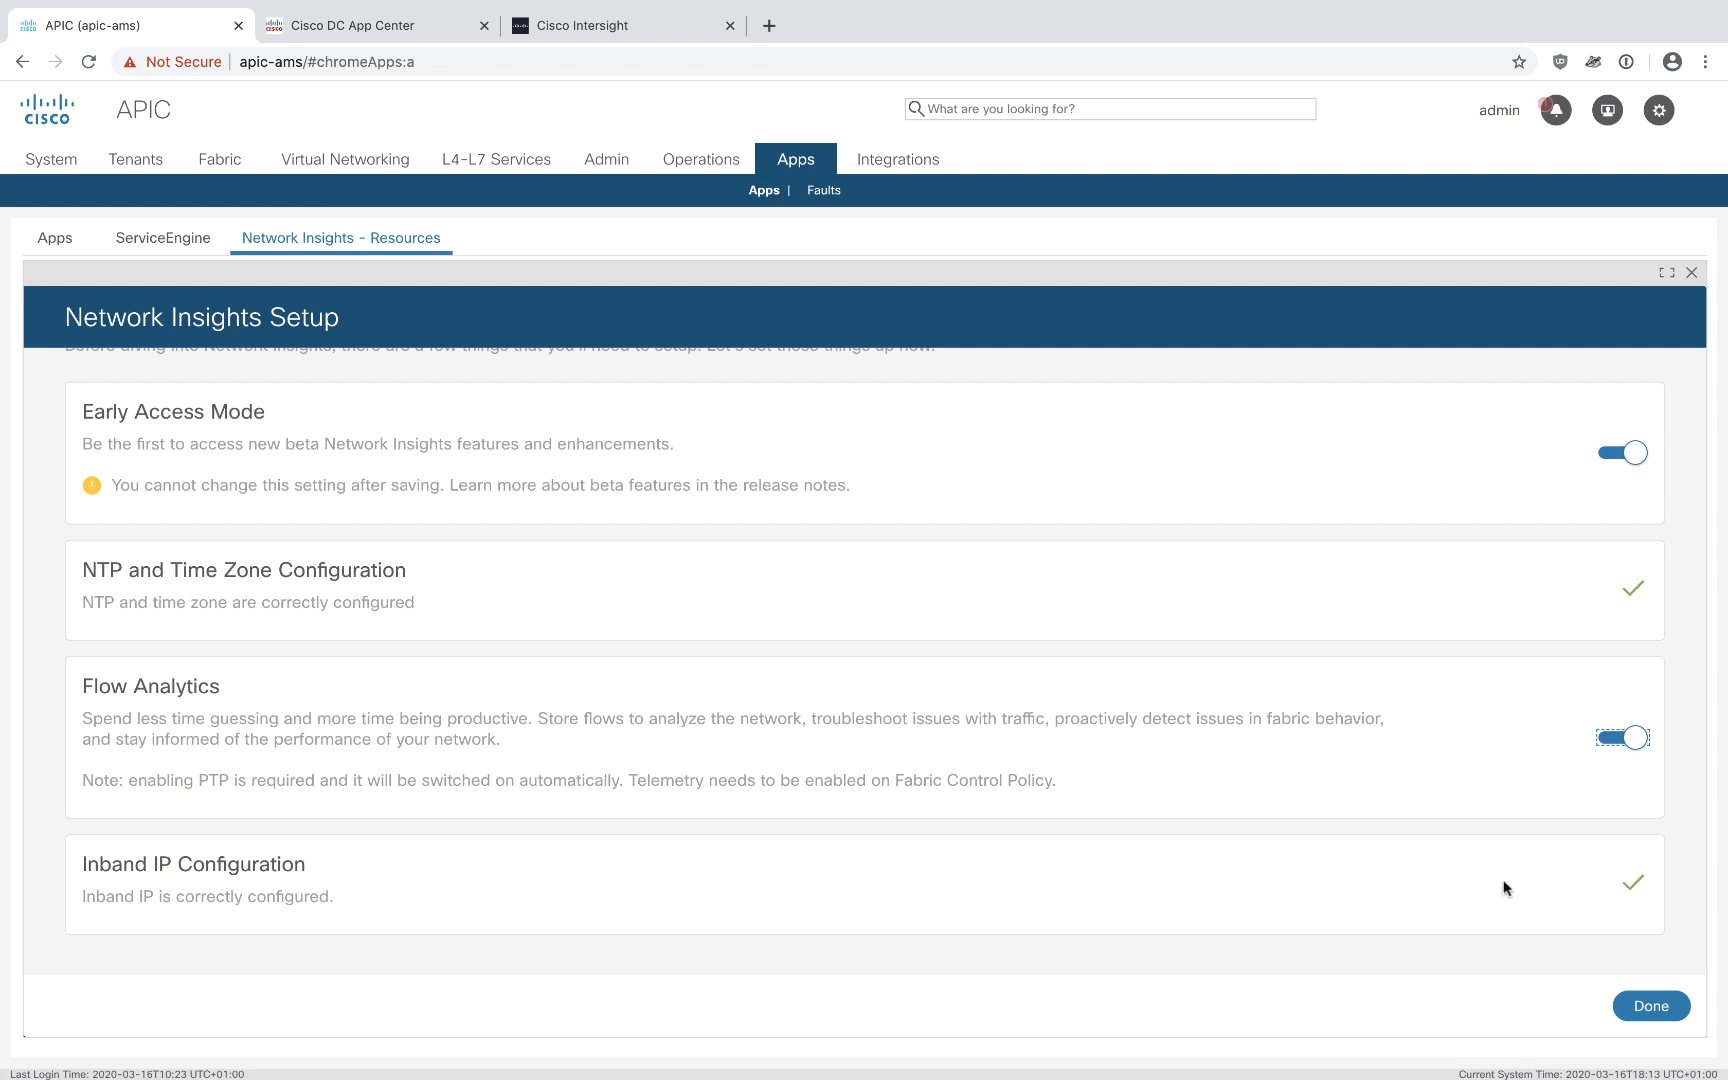
pyautogui.click(1651, 1006)
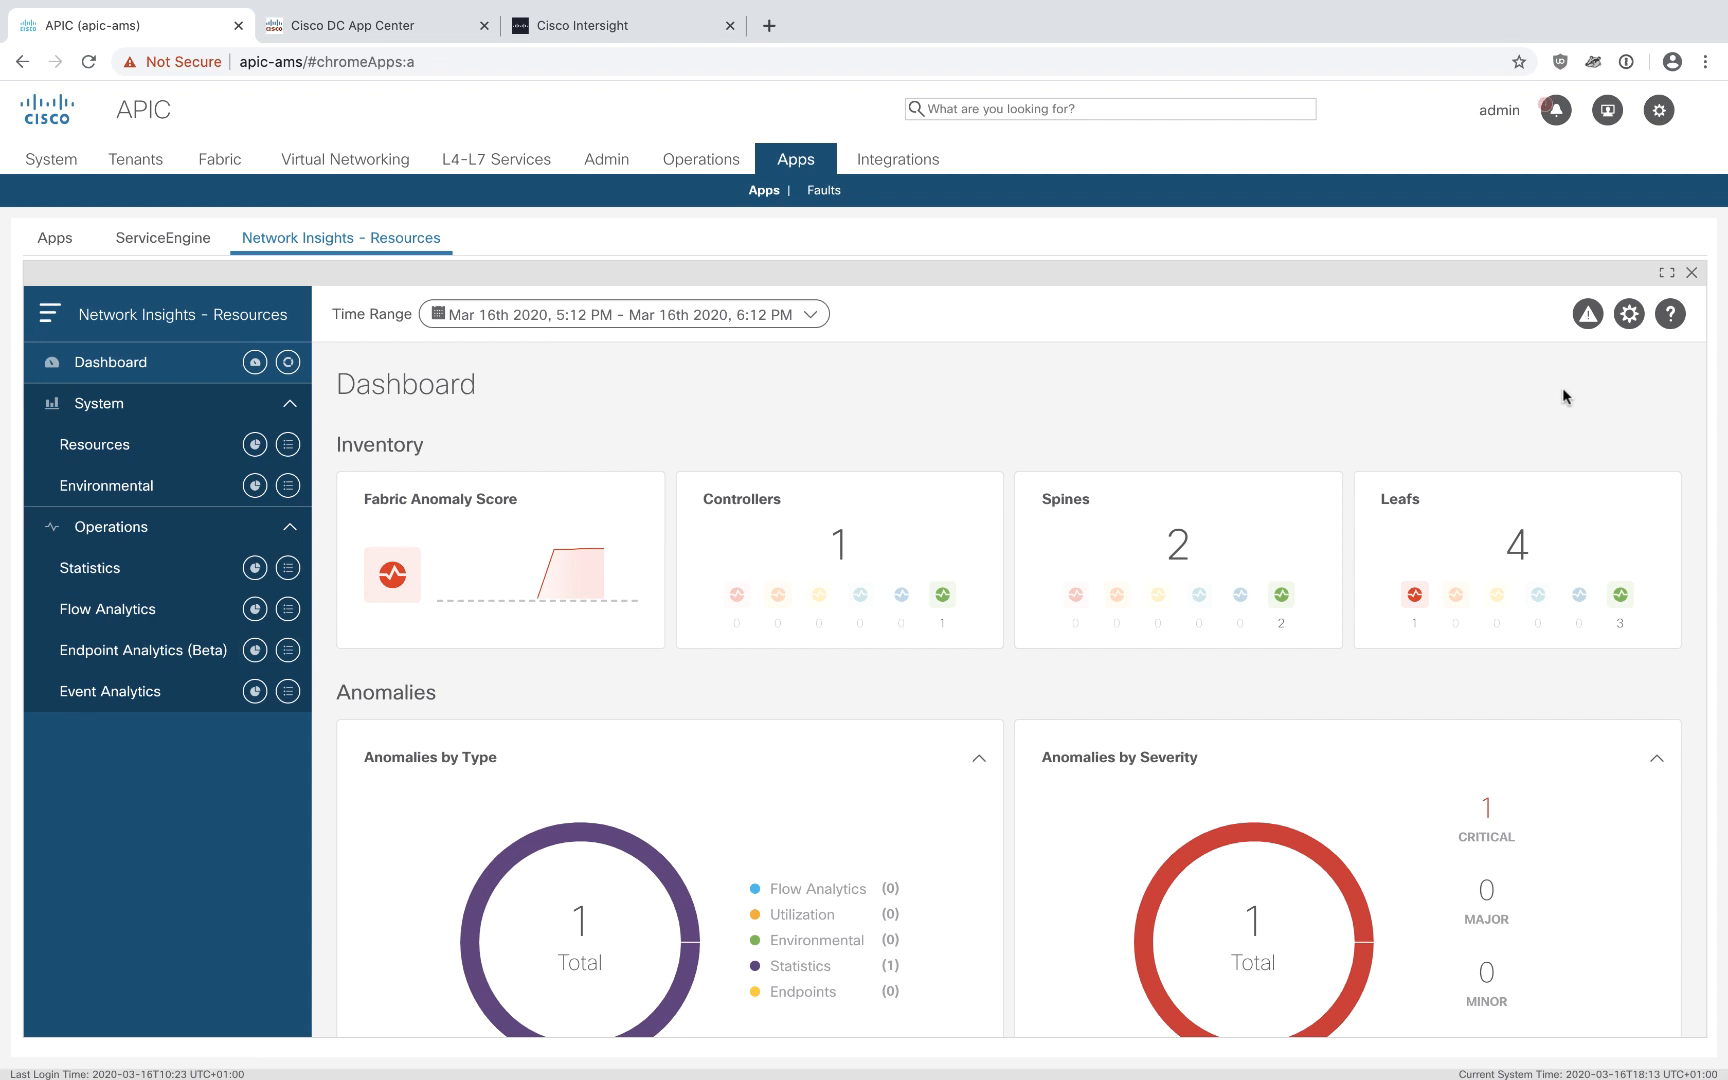
# Step: Check the system status for capacity and Network Insights usage
pyautogui.click(1630, 316)
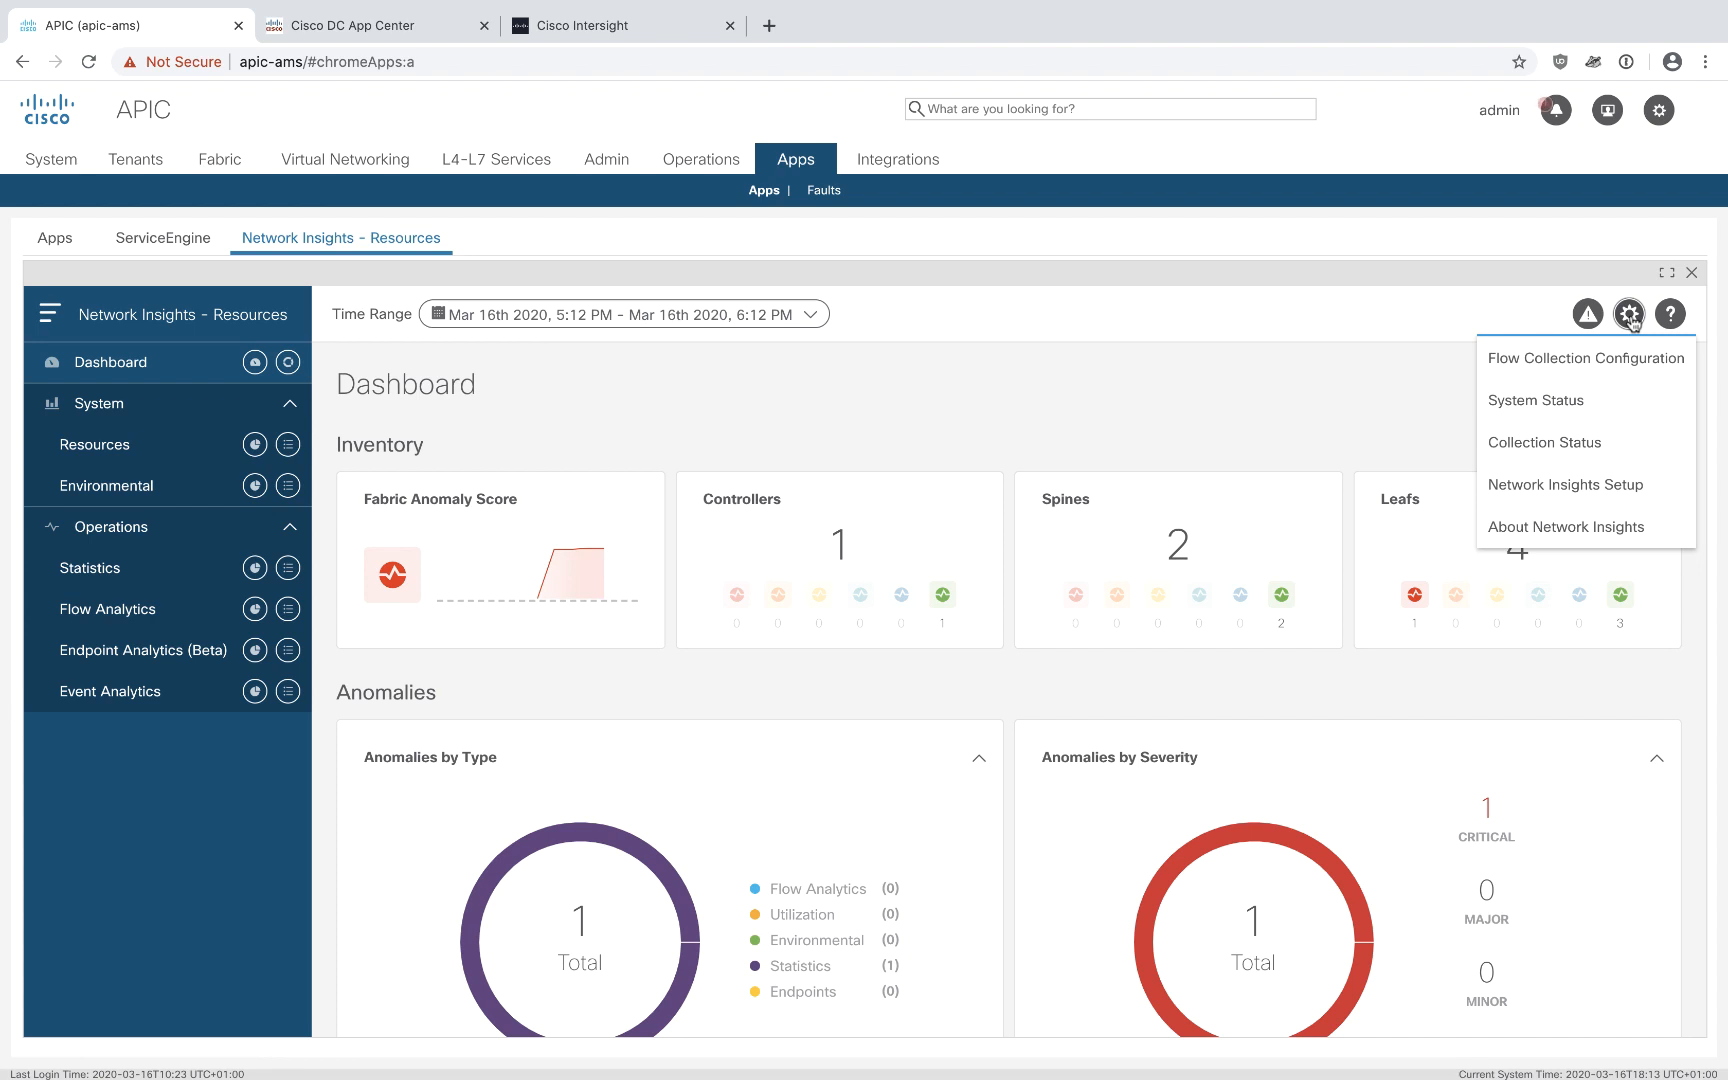
pyautogui.click(1543, 405)
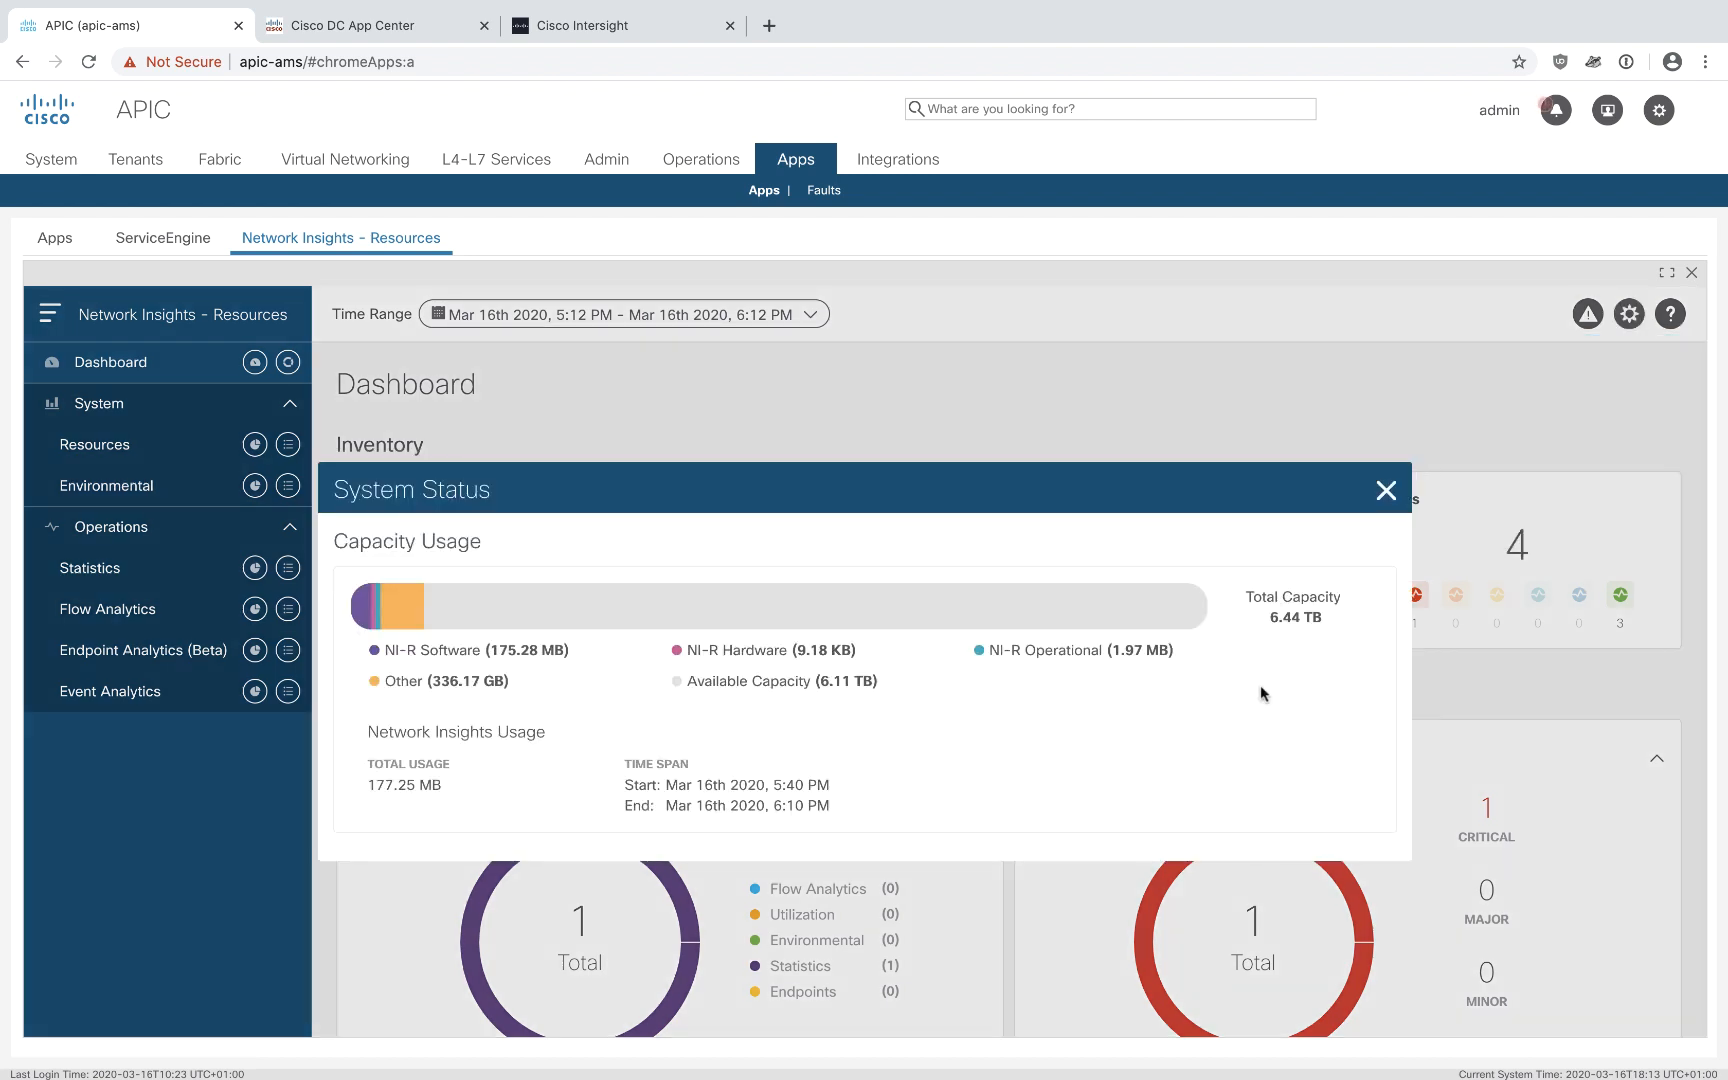
pyautogui.click(1386, 500)
# Step: Add a flow collection rule named ALL-P1 for tenant ACI-Anywhere and VRF V1
pyautogui.click(1630, 314)
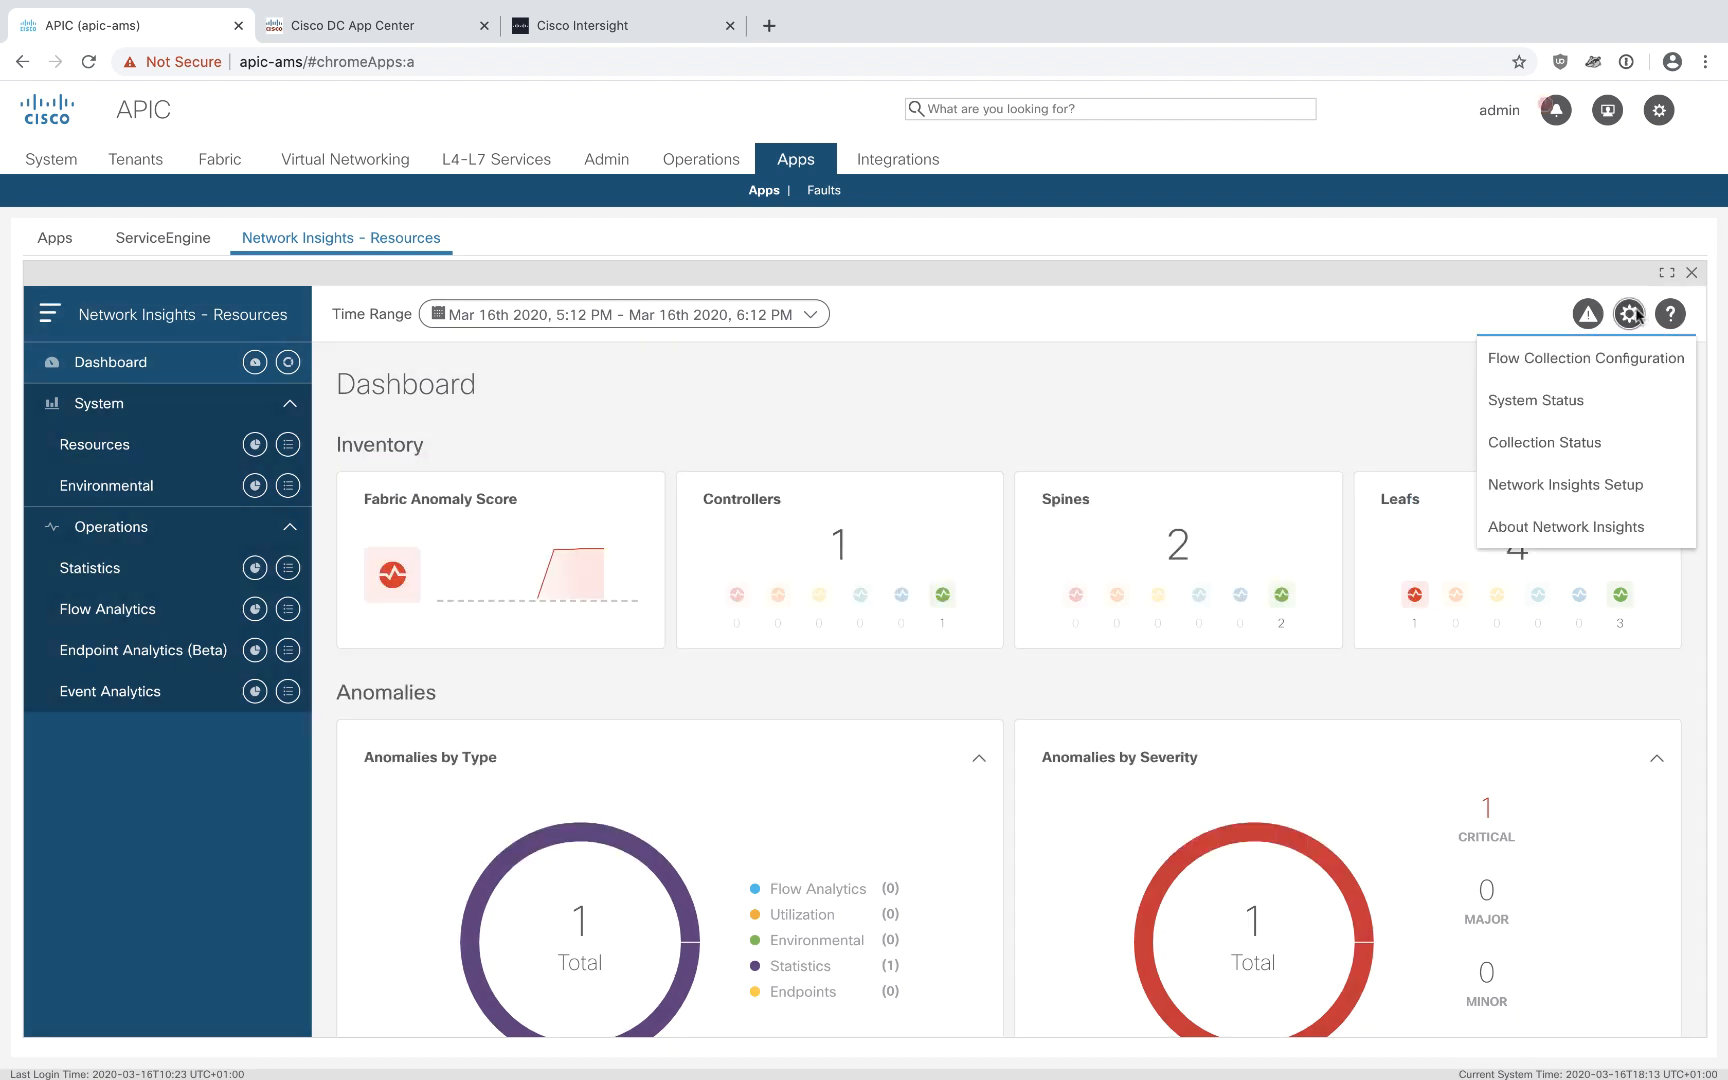
pyautogui.click(1609, 362)
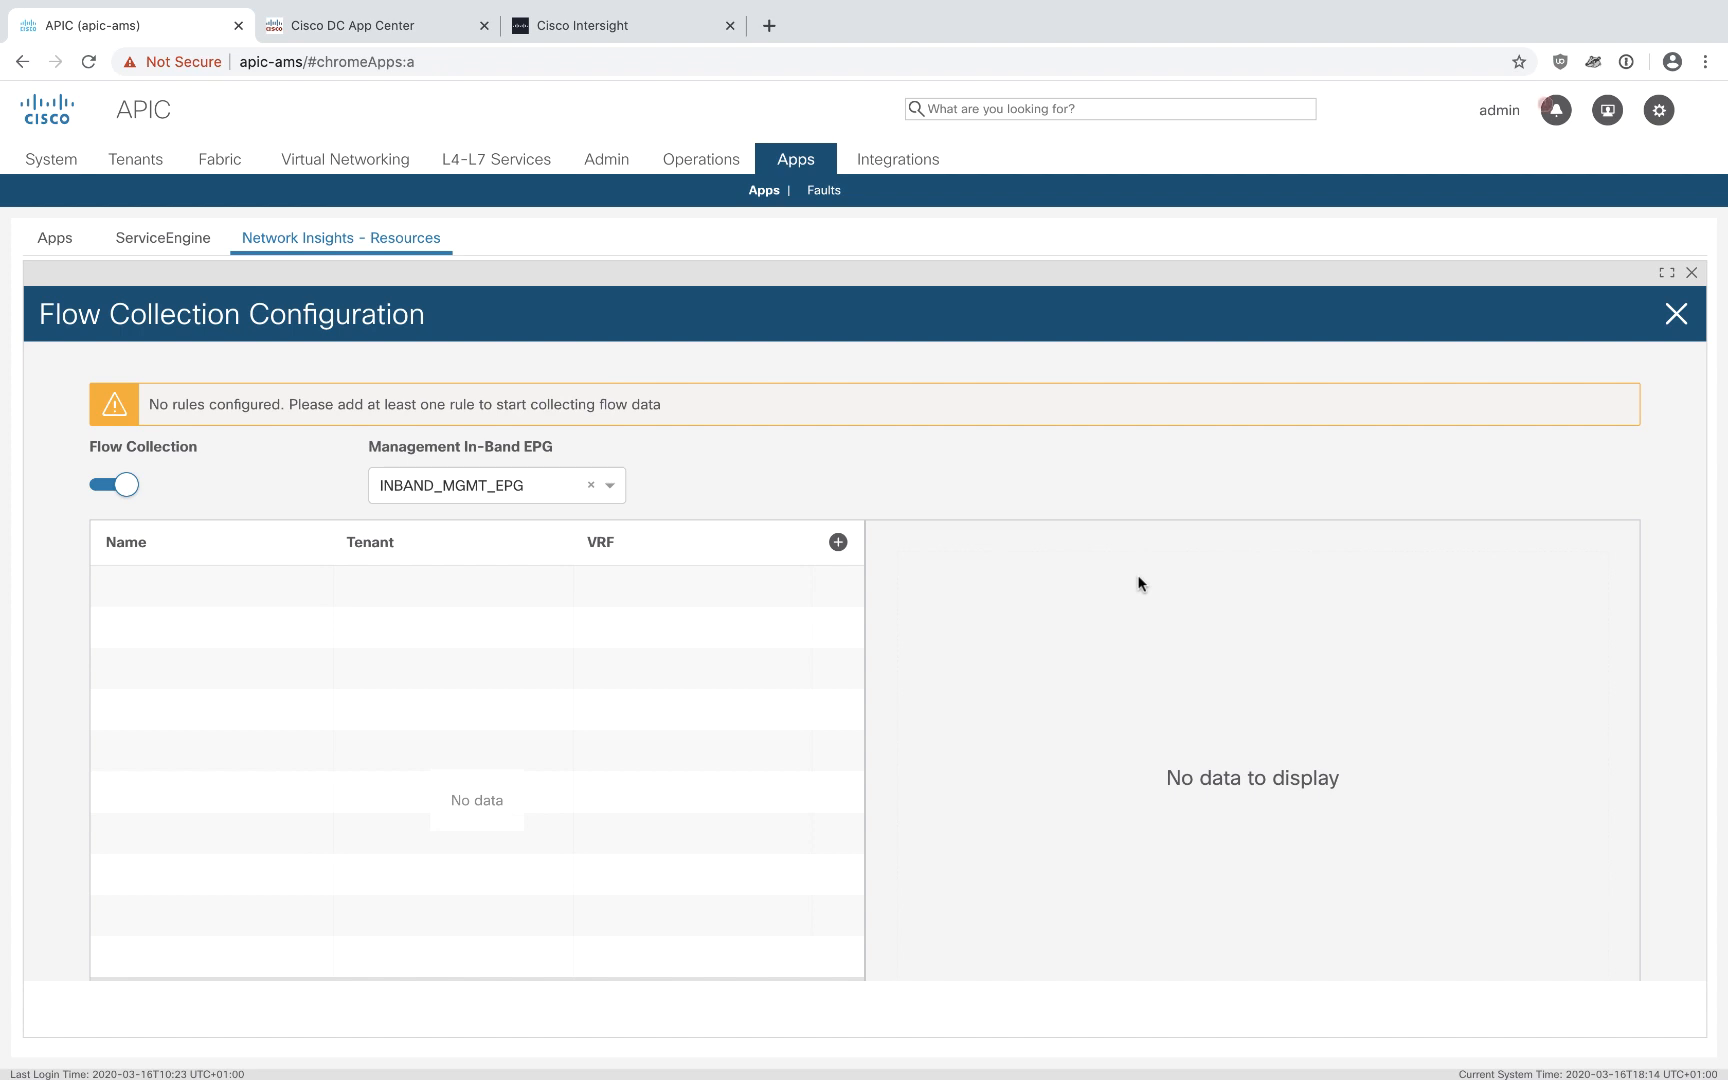
pyautogui.click(838, 542)
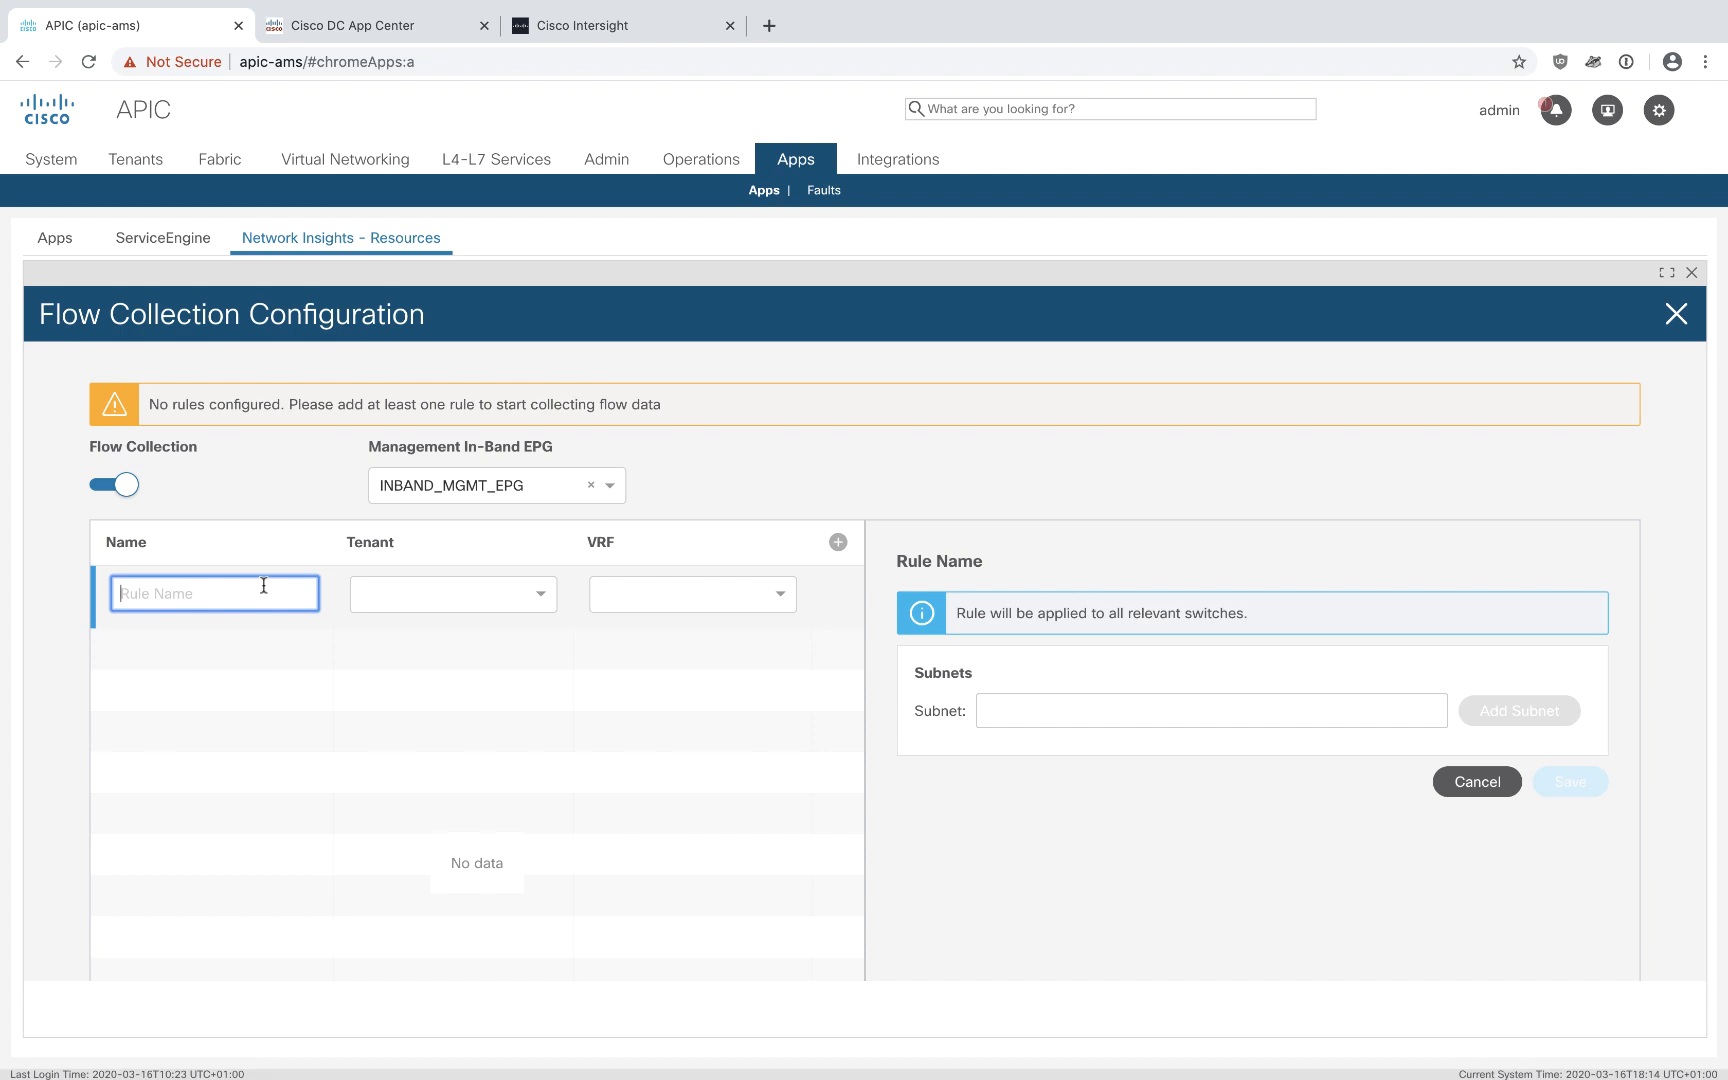
pyautogui.write('ALL')
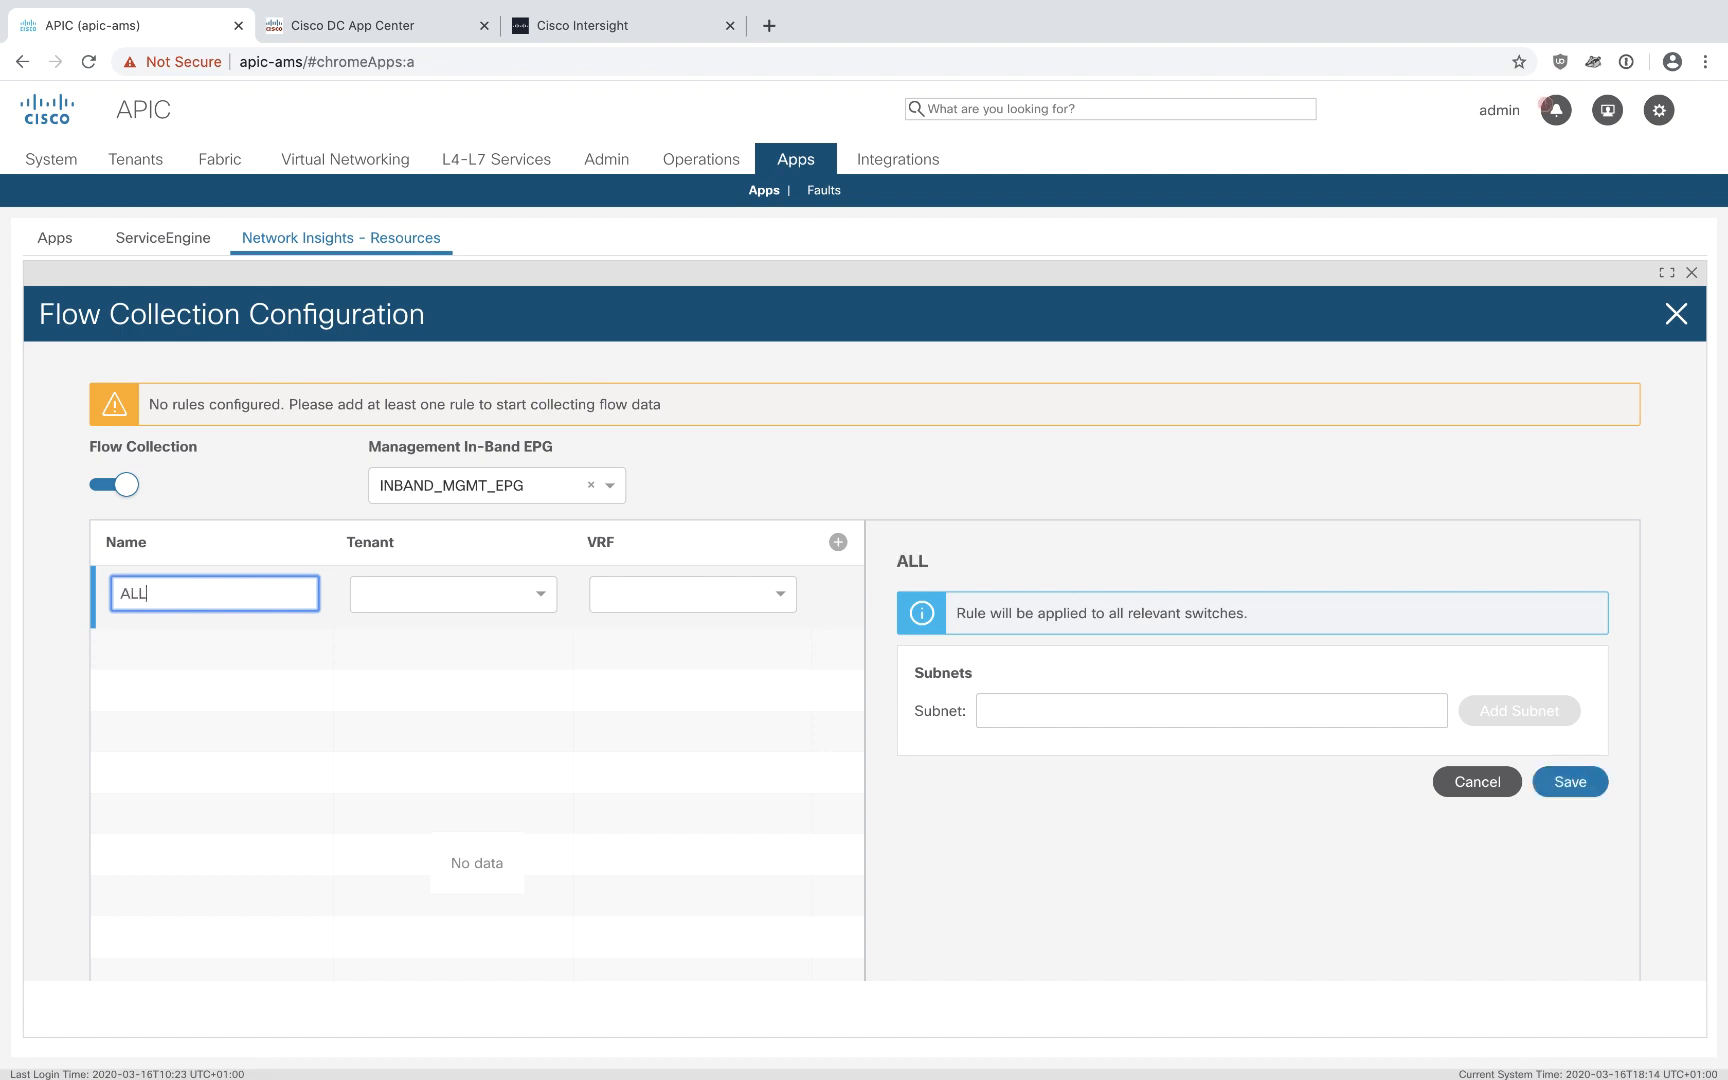
pyautogui.write('-P1')
pyautogui.click(451, 595)
pyautogui.click(450, 630)
pyautogui.click(690, 594)
pyautogui.click(672, 640)
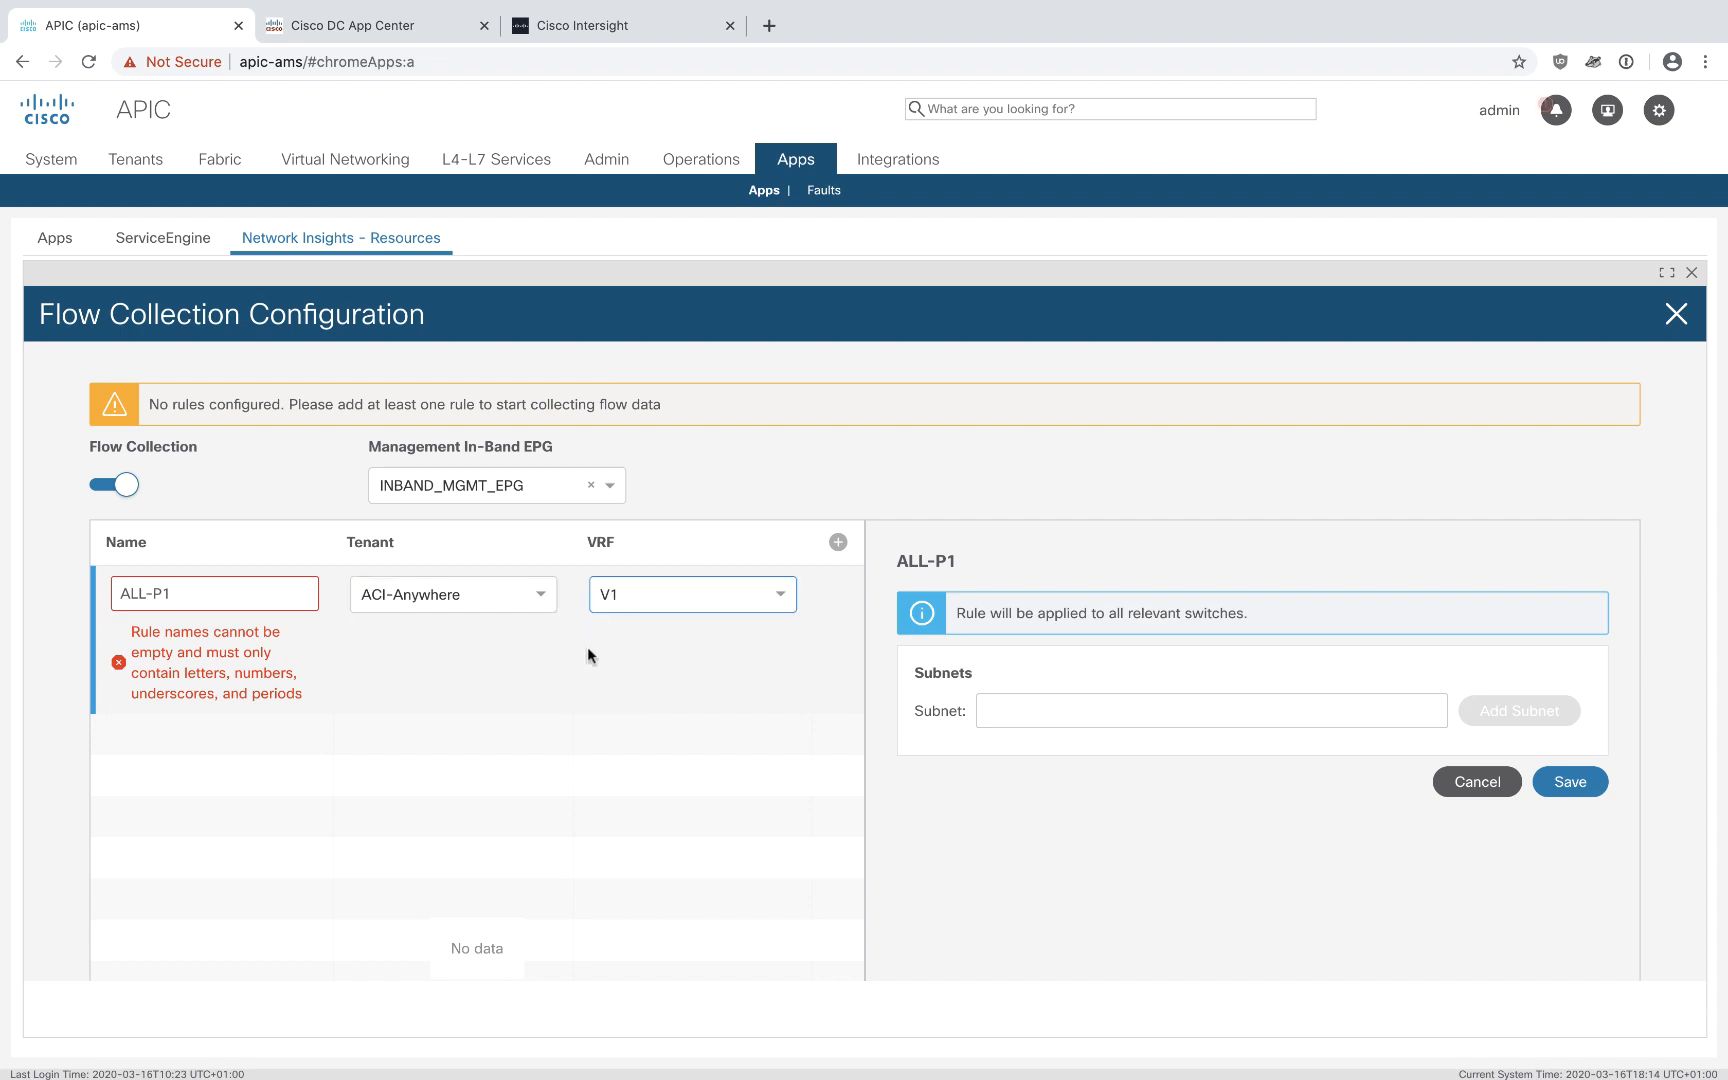
# Step: Add subnet 0.0.0.0/0 to the ALL-P1 rule, save it and close the flow collection configuration
pyautogui.click(1049, 711)
pyautogui.write('0.0.0.0/0')
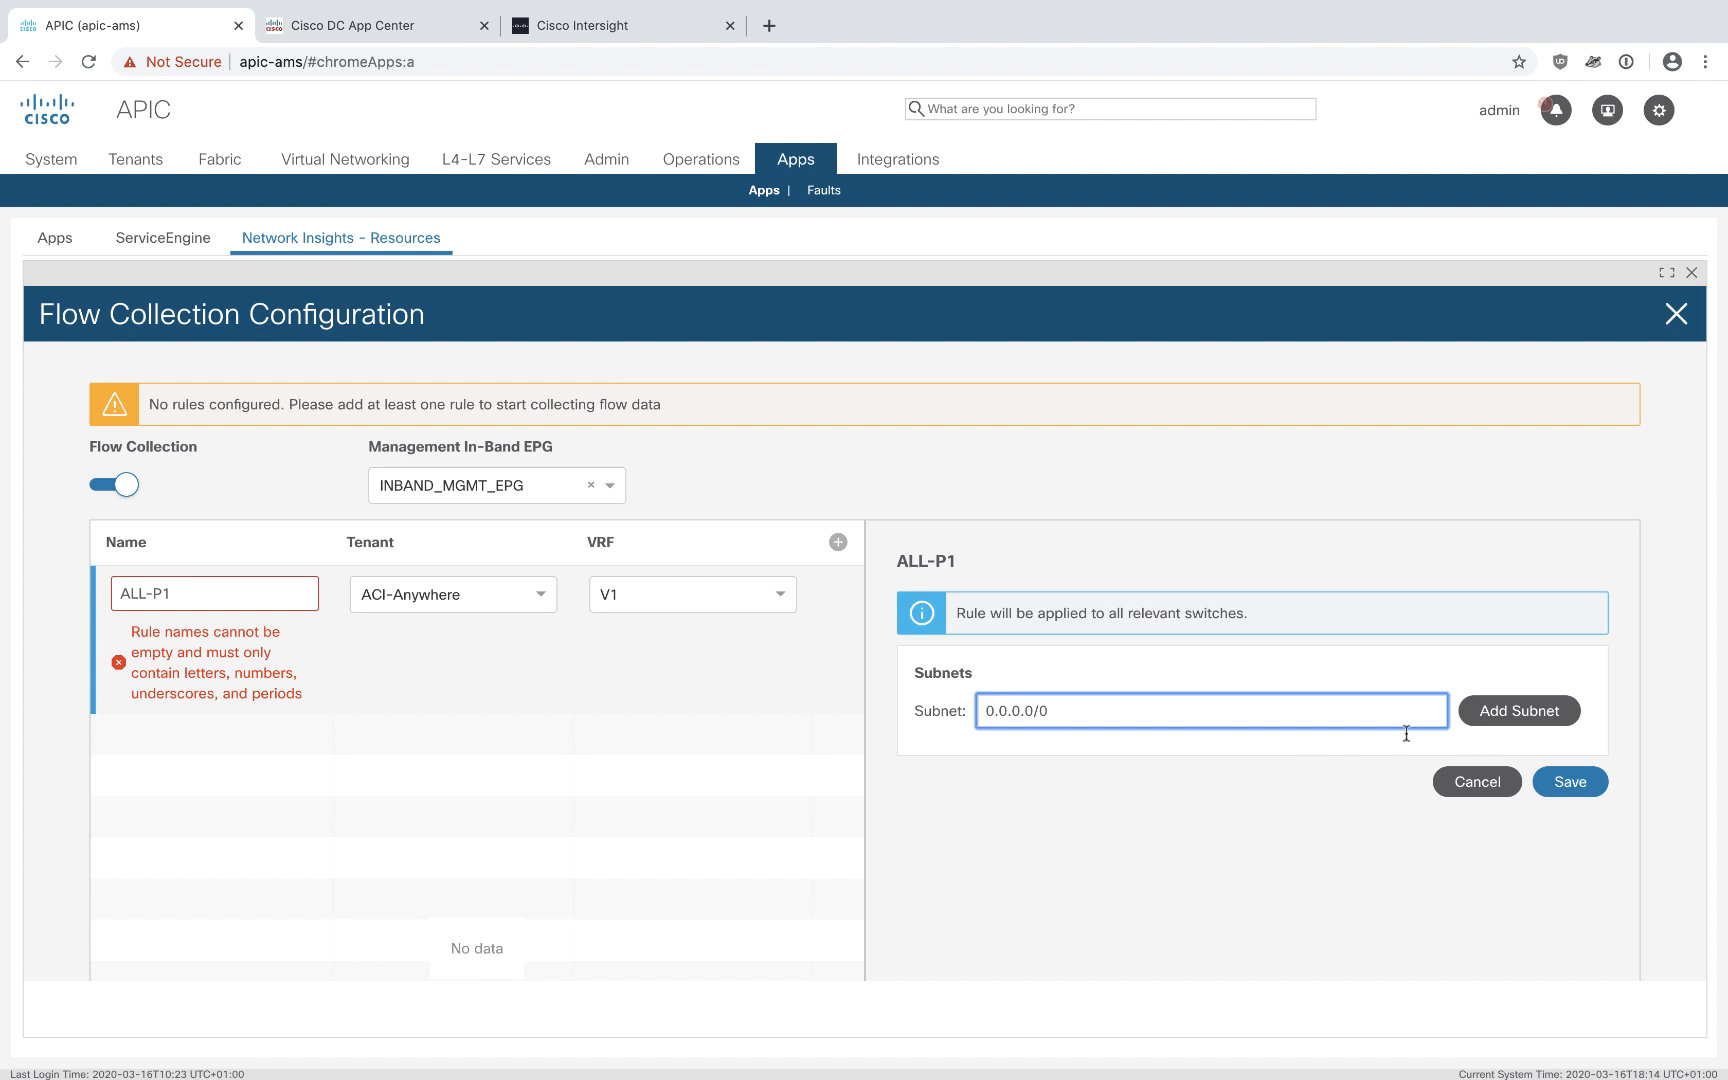
pyautogui.click(1505, 712)
pyautogui.click(1568, 823)
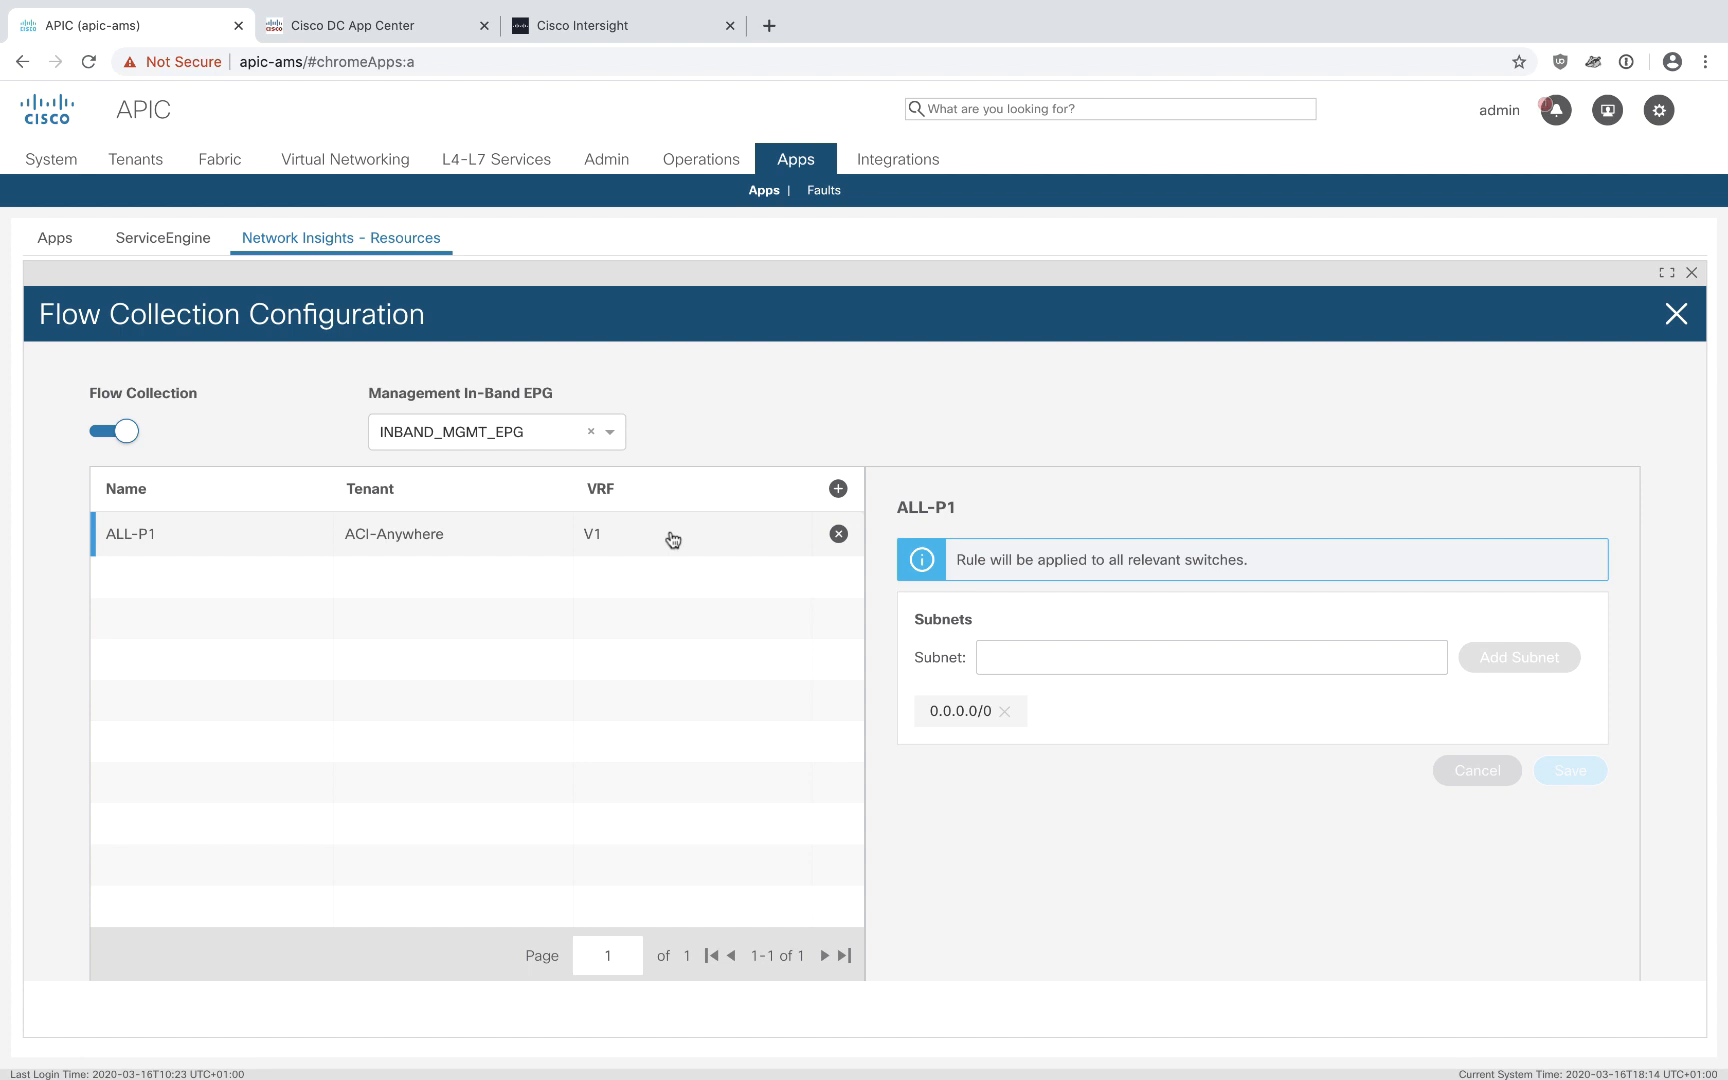
pyautogui.click(1677, 315)
# Step: Check the last hour's collection status to see which data types each node is sending
pyautogui.click(1629, 314)
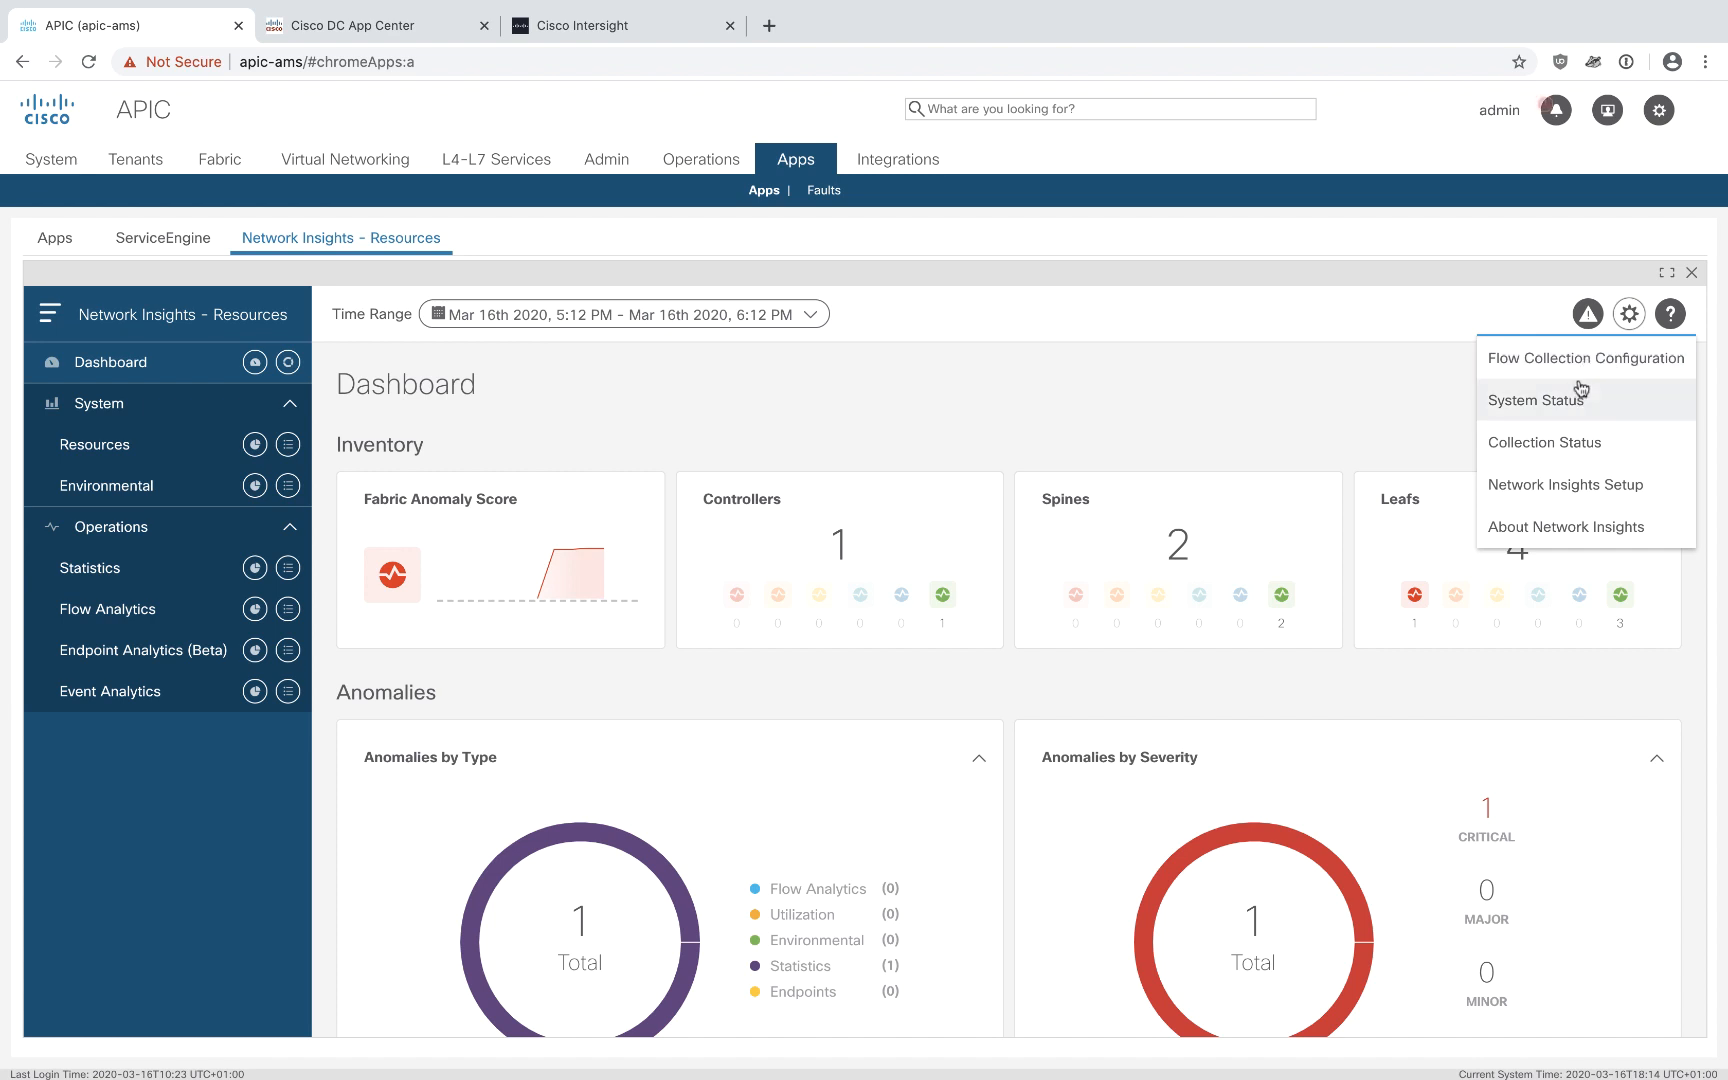
pyautogui.click(1520, 442)
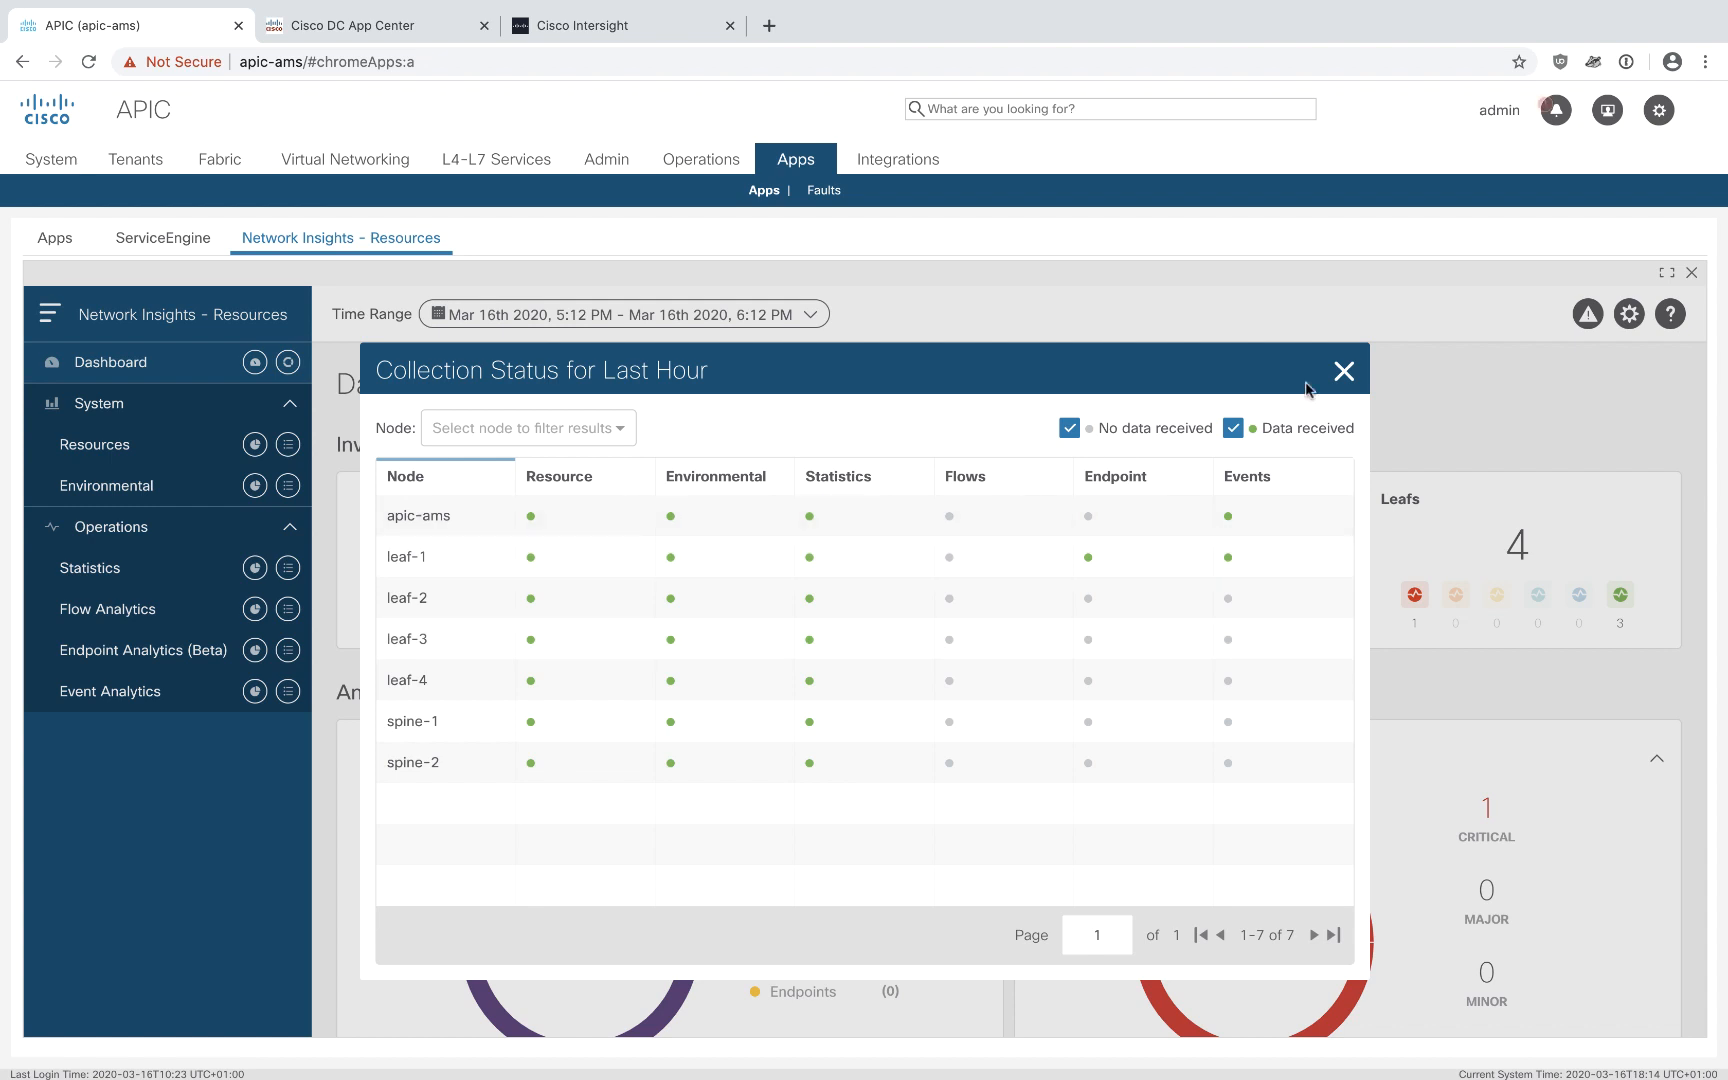
pyautogui.click(1344, 371)
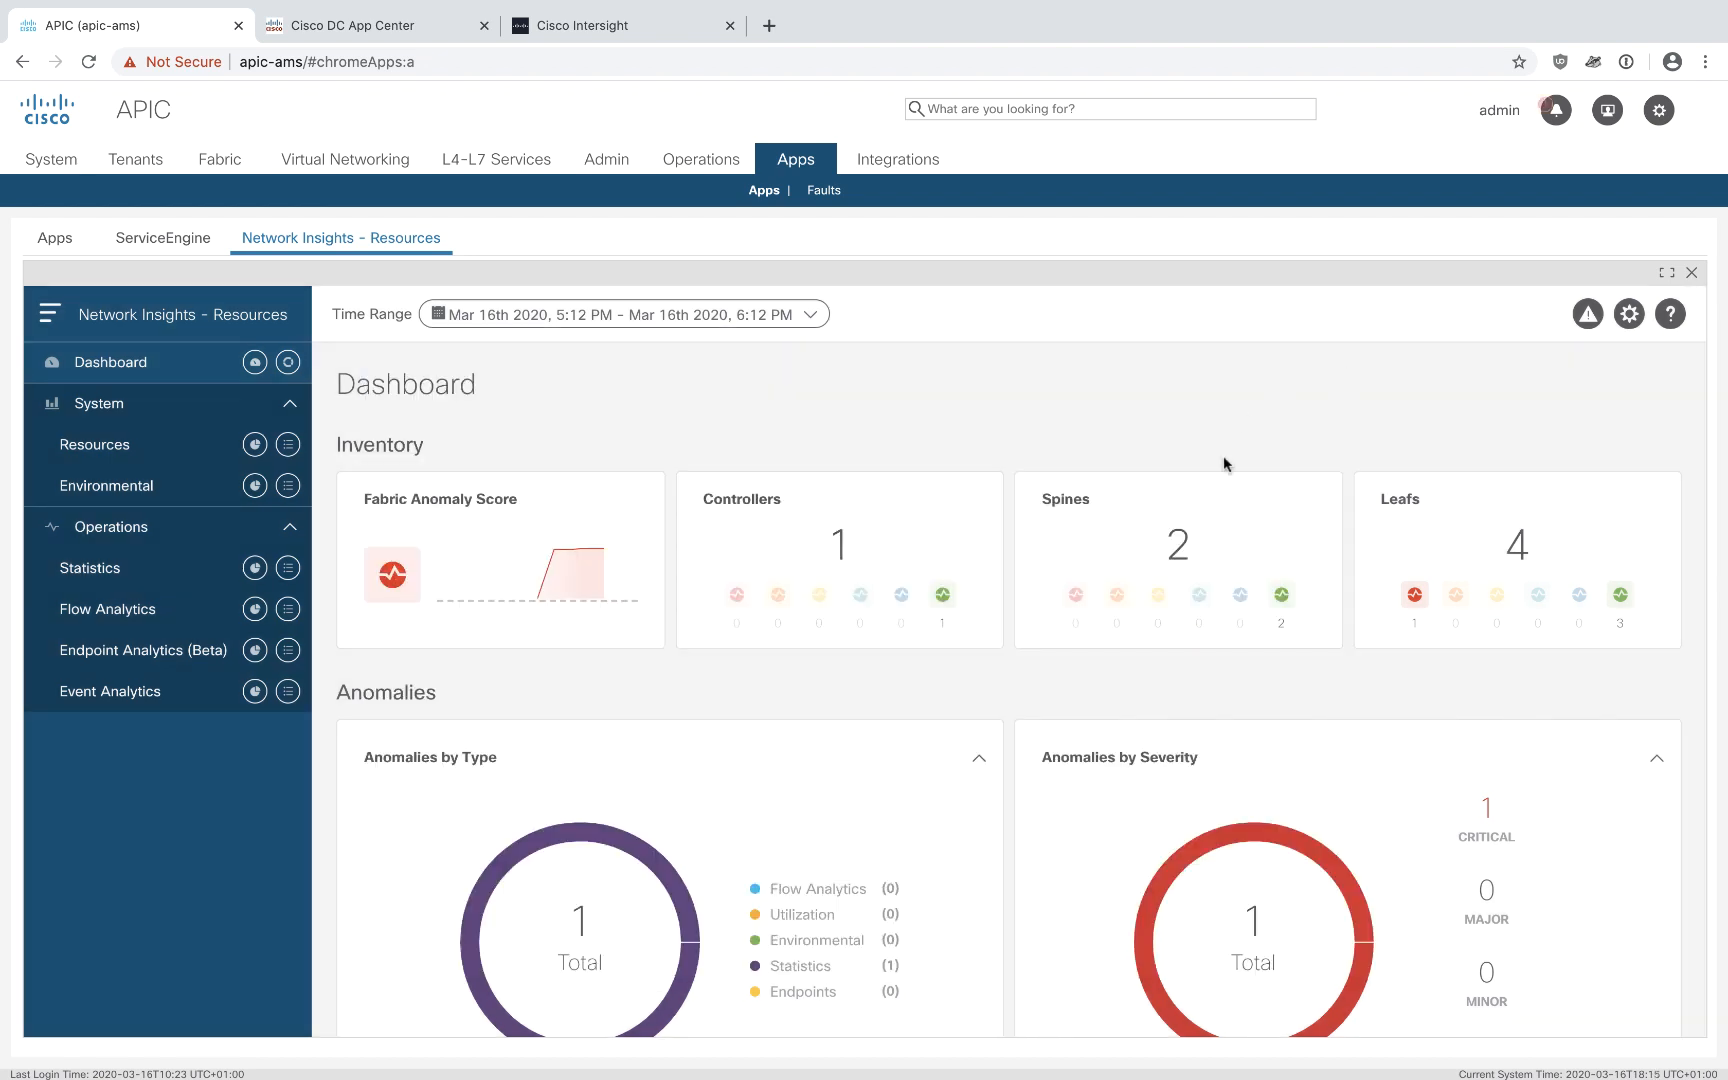